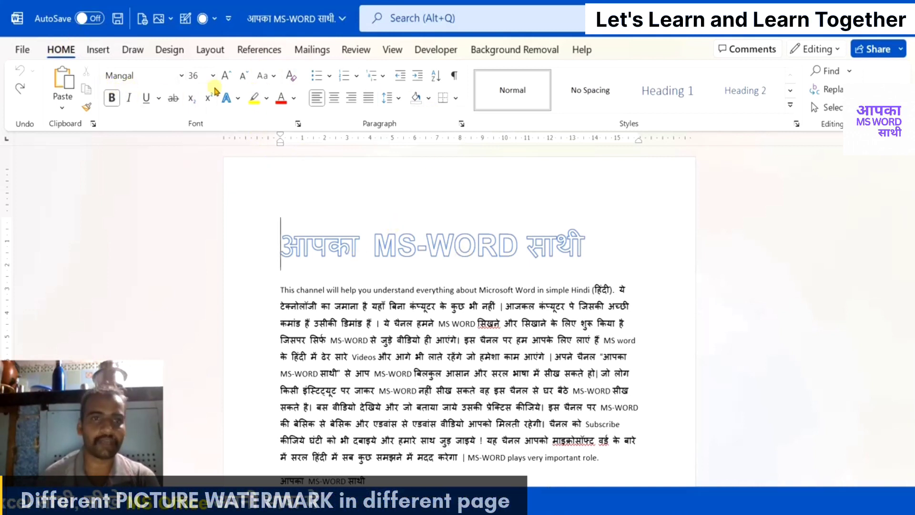
{"action": "left_click", "coordinate": [204, 50]}
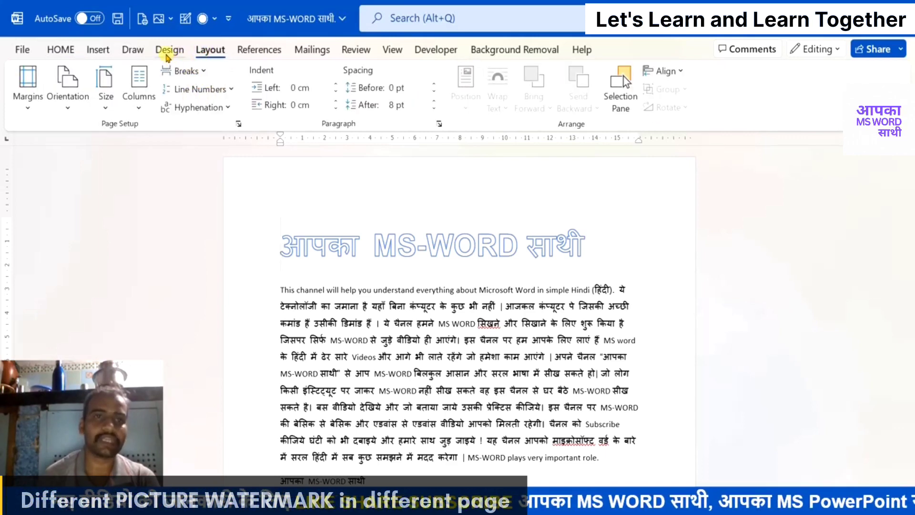
{"action": "left_click", "coordinate": [168, 52]}
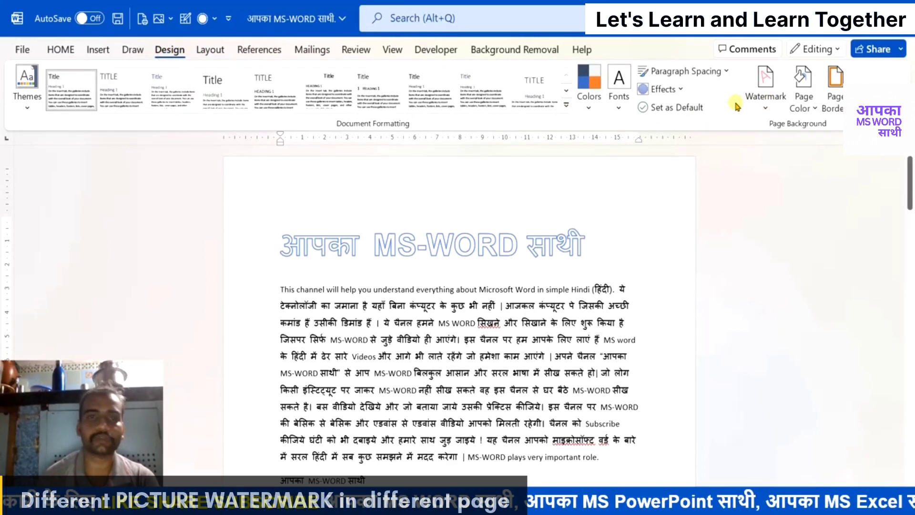
{"action": "left_click", "coordinate": [392, 51]}
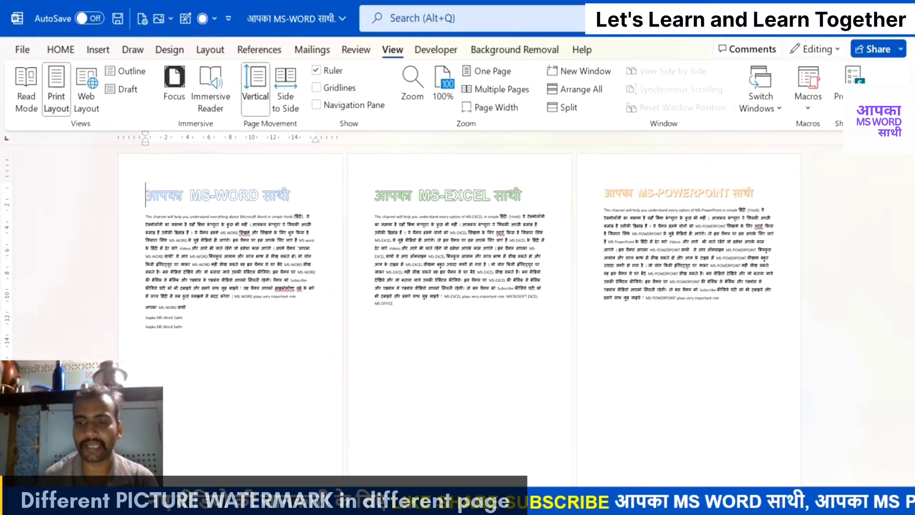
{"action": "scroll", "coordinate": [294, 353], "scroll_direction": "up", "scroll_amount": 3}
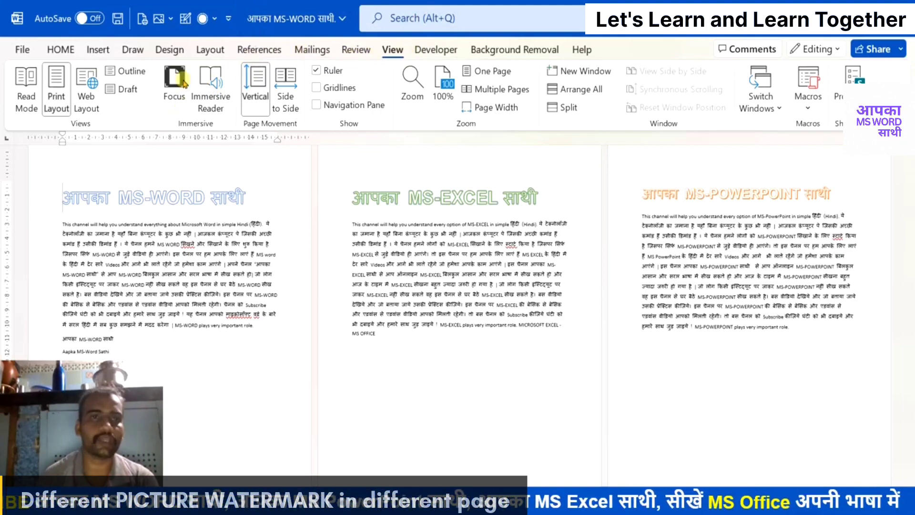
{"action": "left_click", "coordinate": [210, 50]}
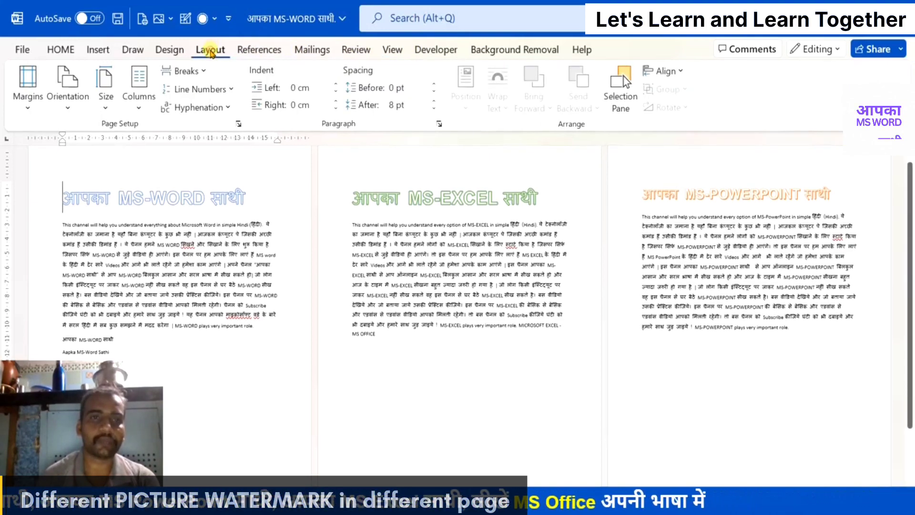
{"action": "left_click", "coordinate": [186, 70]}
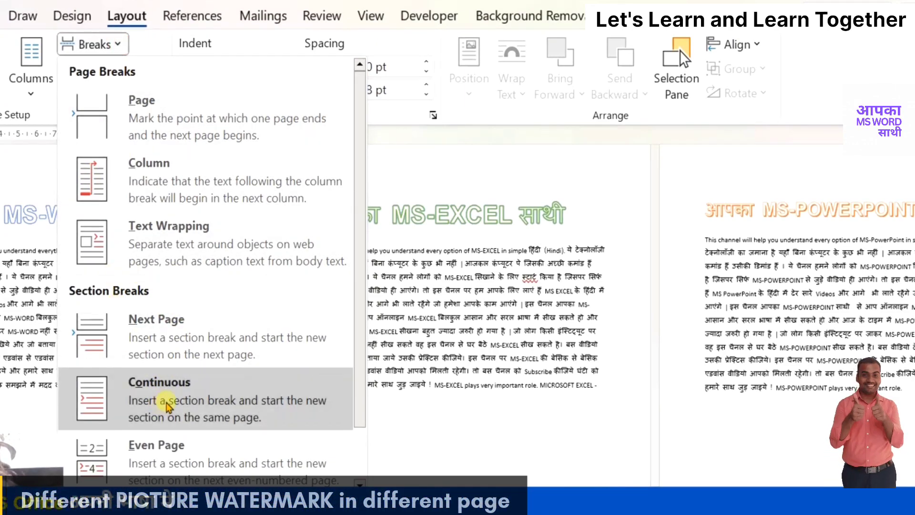
Step: Delete the custom "abc" picture watermark in the Confidential category from the building blocks and close the organizer
{"action": "left_click", "coordinate": [72, 16]}
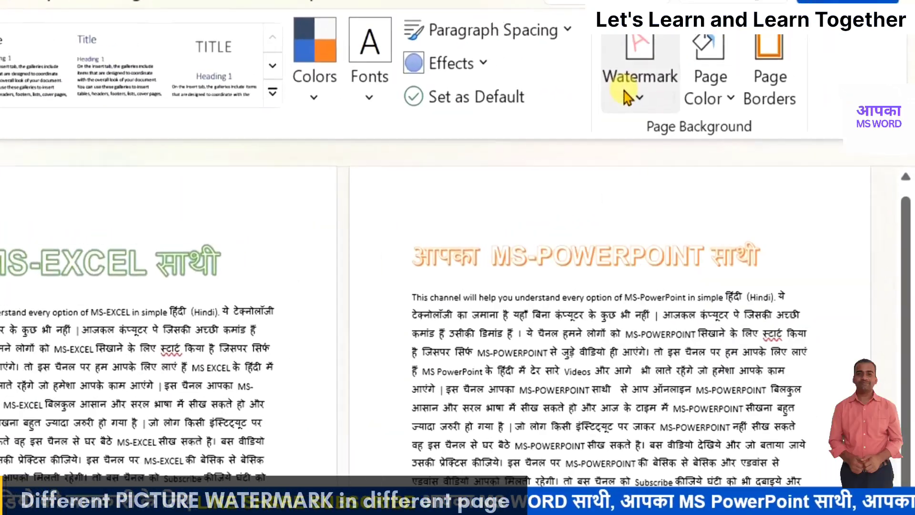
{"action": "left_click", "coordinate": [760, 107]}
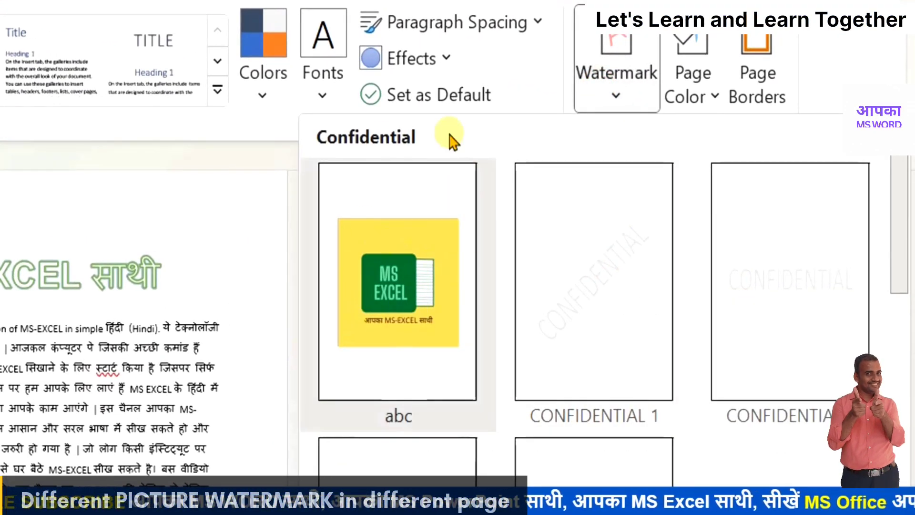
{"action": "right_click", "coordinate": [389, 300]}
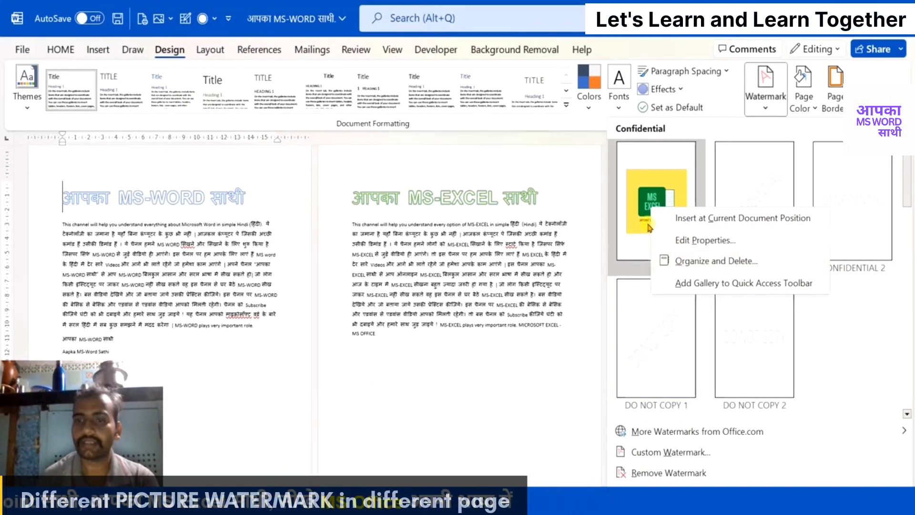
{"action": "left_click", "coordinate": [666, 260]}
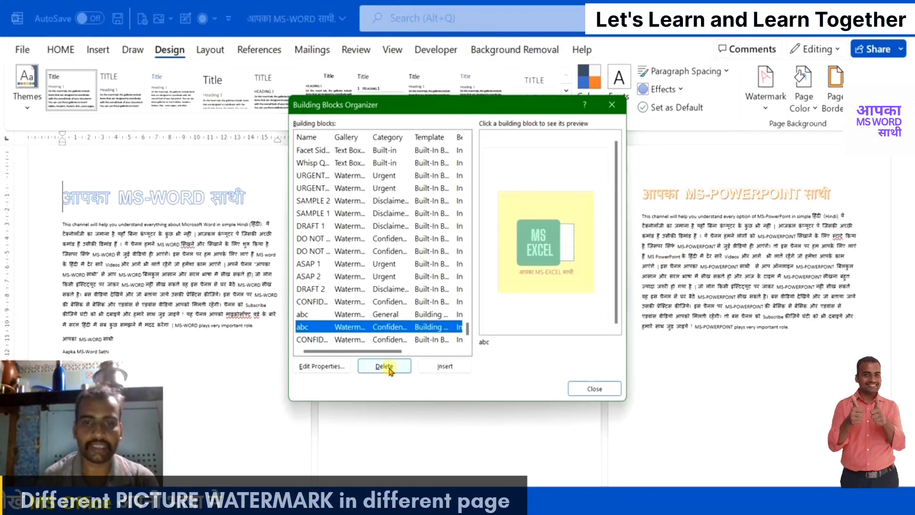
{"action": "left_click", "coordinate": [387, 366]}
{"action": "left_click", "coordinate": [440, 299]}
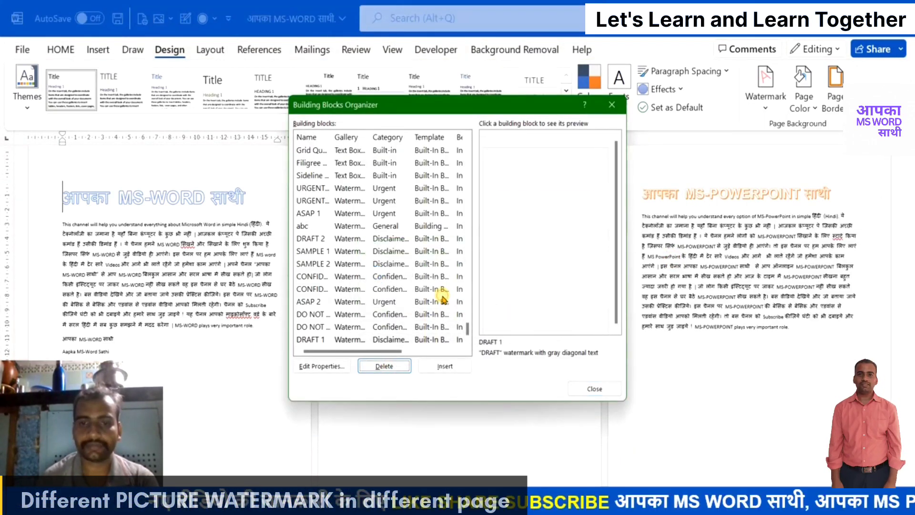
{"action": "left_click", "coordinate": [591, 388]}
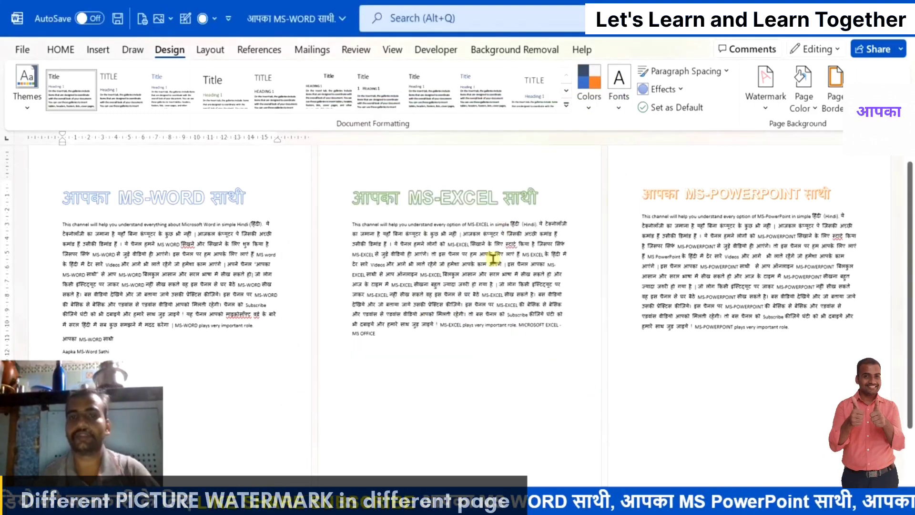
Step: Apply the built-in CONFIDENTIAL 1 watermark to the document
{"action": "scroll", "coordinate": [707, 185], "scroll_direction": "up", "scroll_amount": 1}
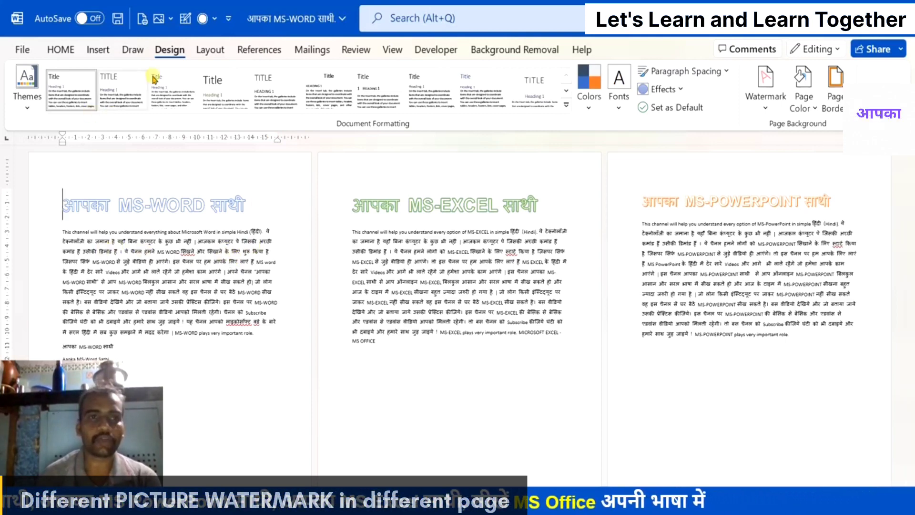
{"action": "left_click", "coordinate": [764, 109]}
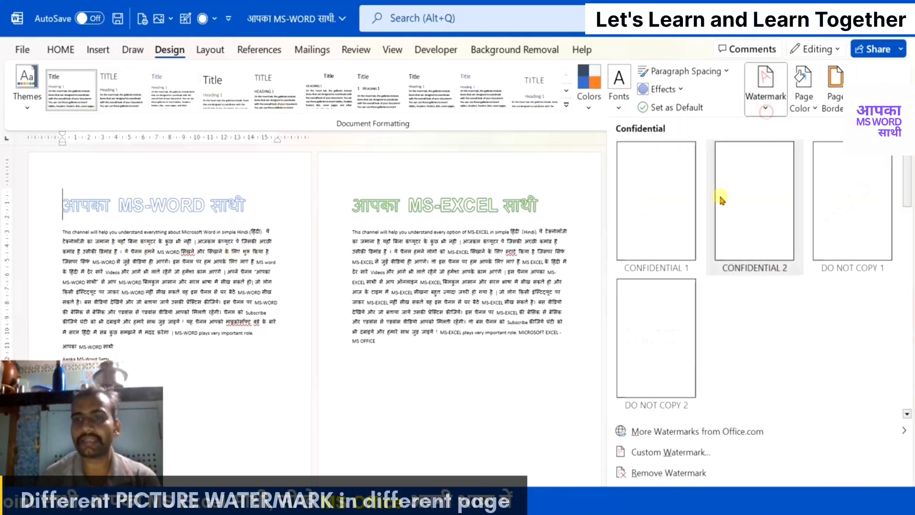
{"action": "left_click", "coordinate": [672, 222]}
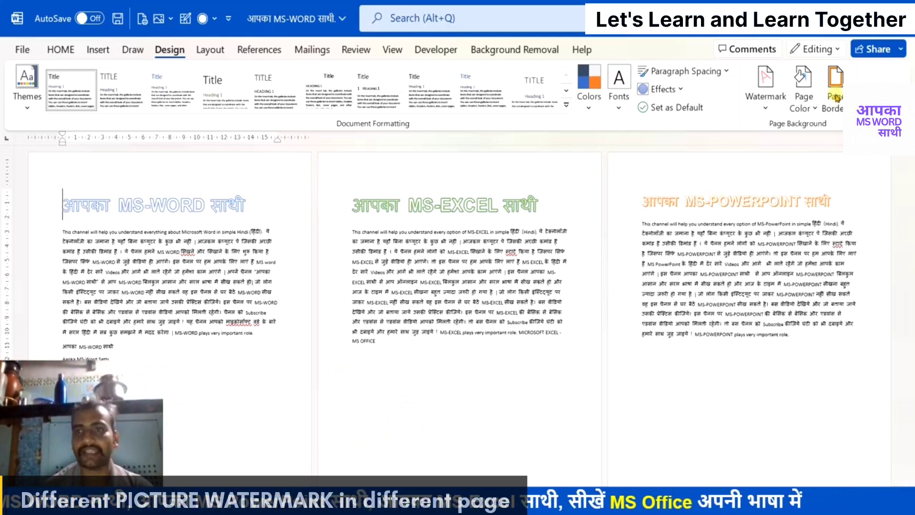
Step: Customize the CONFIDENTIAL text watermark with a red color and semitransparency turned off, and apply it to the document
{"action": "left_click", "coordinate": [765, 103]}
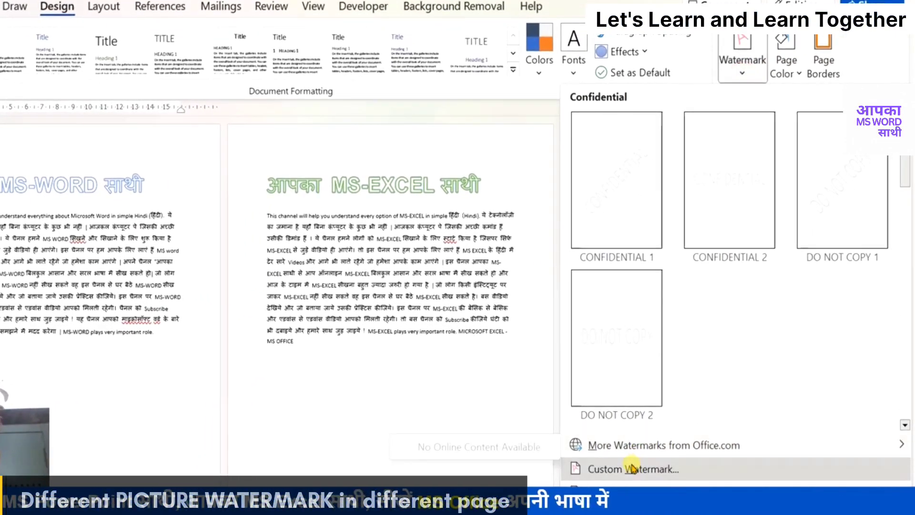
{"action": "left_click", "coordinate": [631, 469]}
{"action": "left_click", "coordinate": [424, 297]}
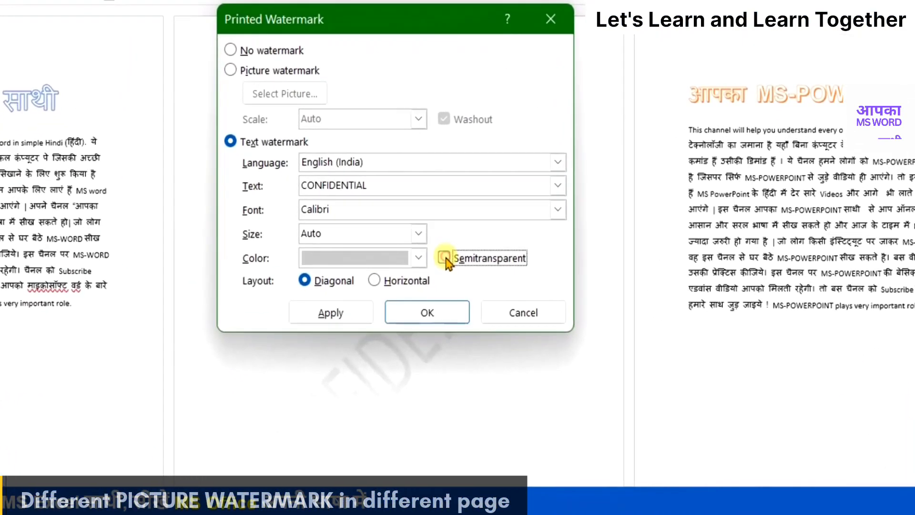
{"action": "left_click", "coordinate": [411, 261]}
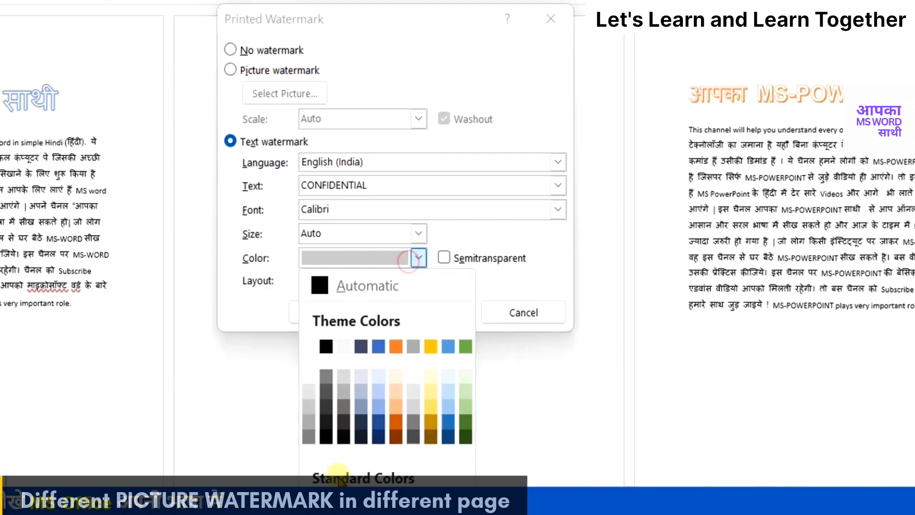
{"action": "left_click", "coordinate": [326, 503]}
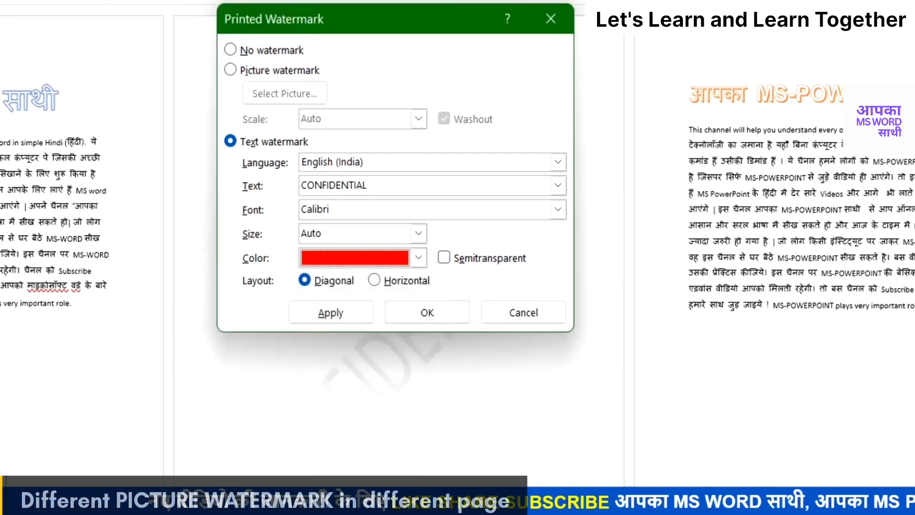
{"action": "left_click", "coordinate": [305, 319]}
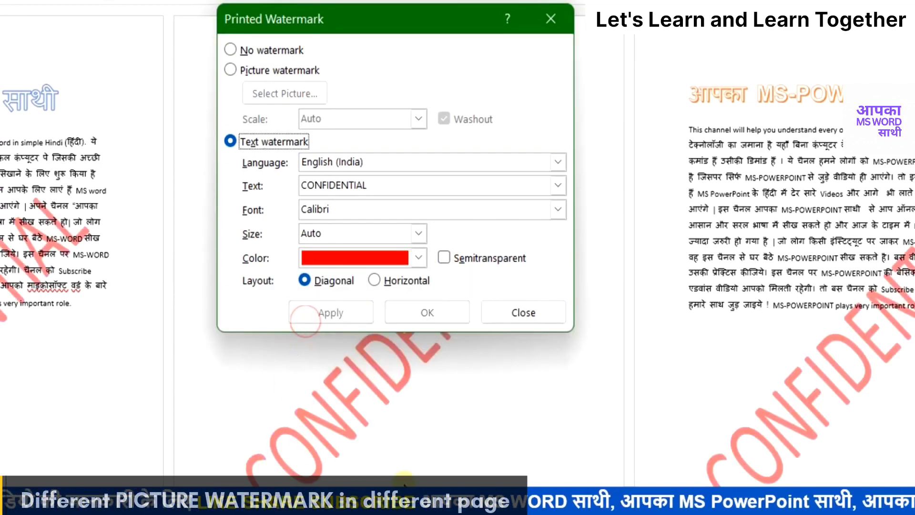
{"action": "left_click", "coordinate": [507, 313]}
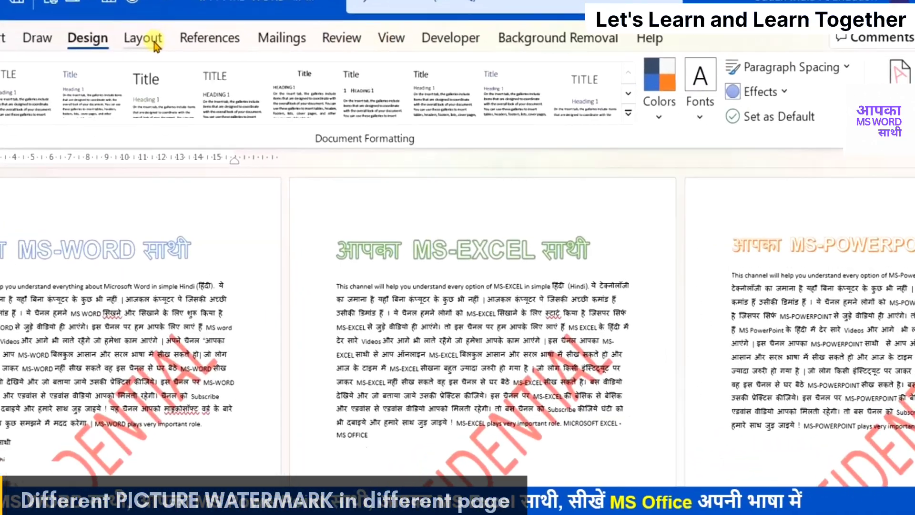
Step: Insert a Continuous section break before the MS-EXCEL heading on the second page
{"action": "left_click", "coordinate": [148, 38]}
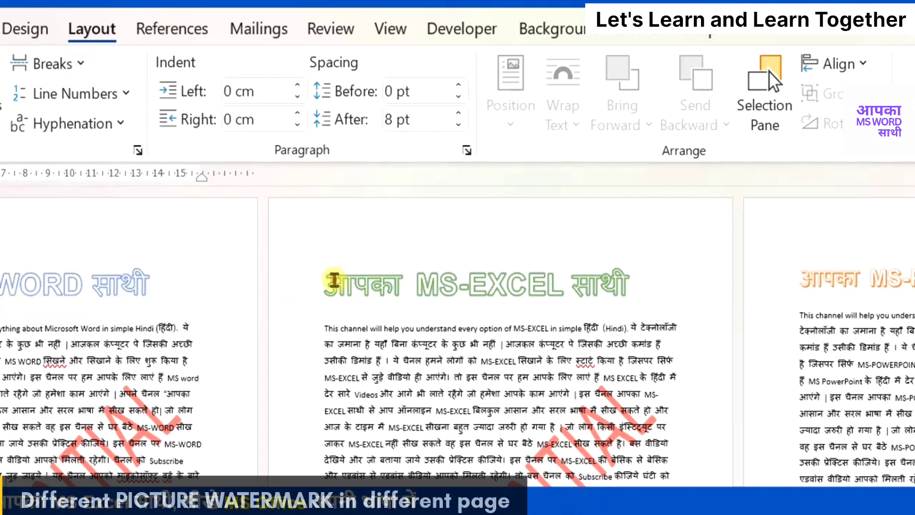
{"action": "left_click", "coordinate": [333, 280]}
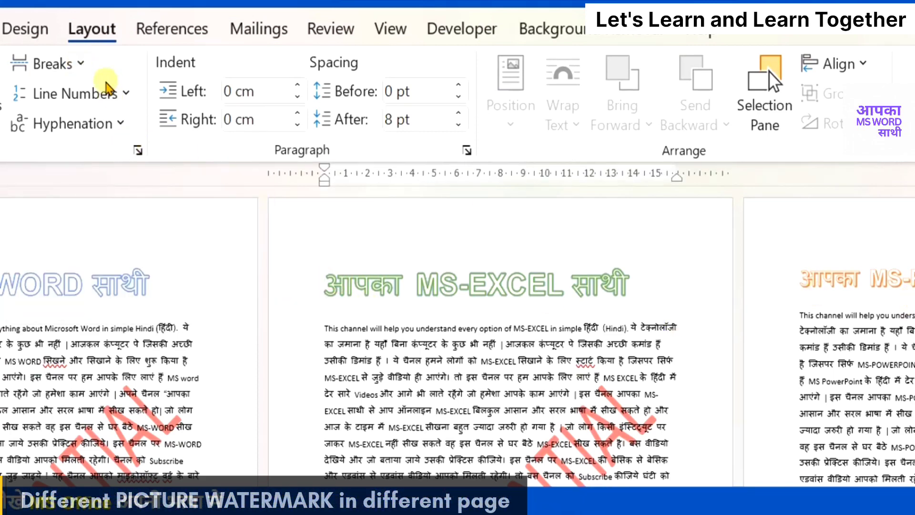
{"action": "left_click", "coordinate": [80, 65]}
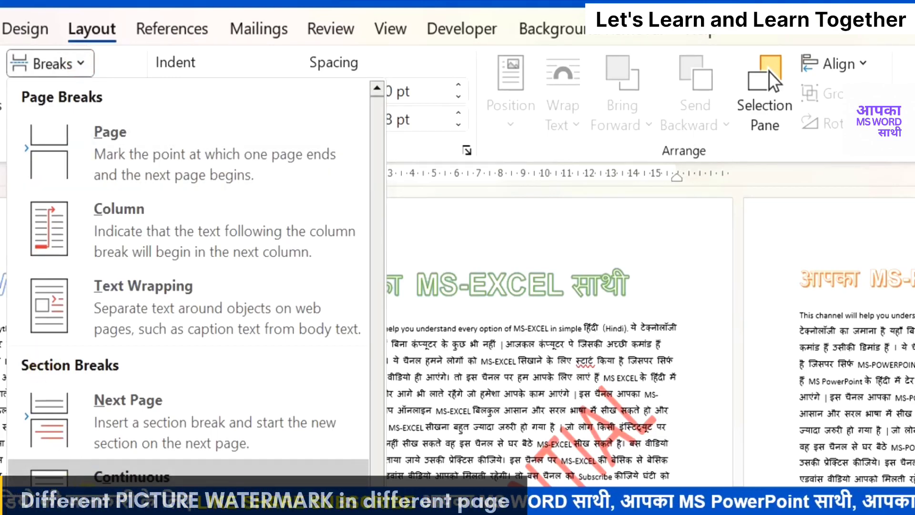
{"action": "left_click", "coordinate": [131, 476]}
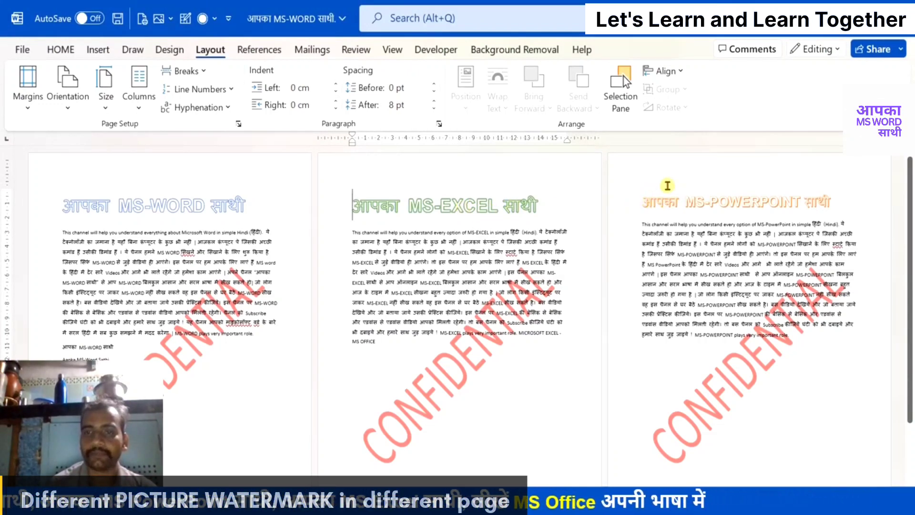
Step: Insert a Continuous section break before the MS-POWERPOINT heading on the third page
{"action": "left_click", "coordinate": [638, 202]}
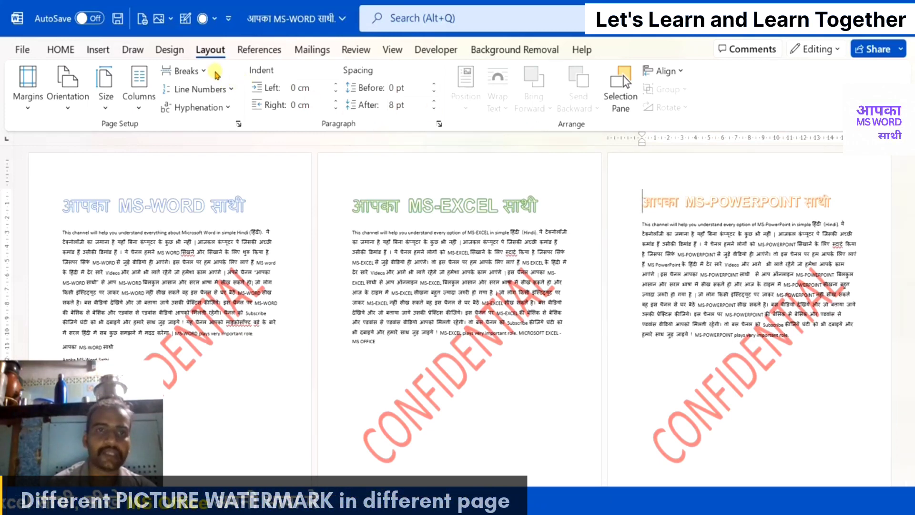
{"action": "left_click", "coordinate": [200, 72]}
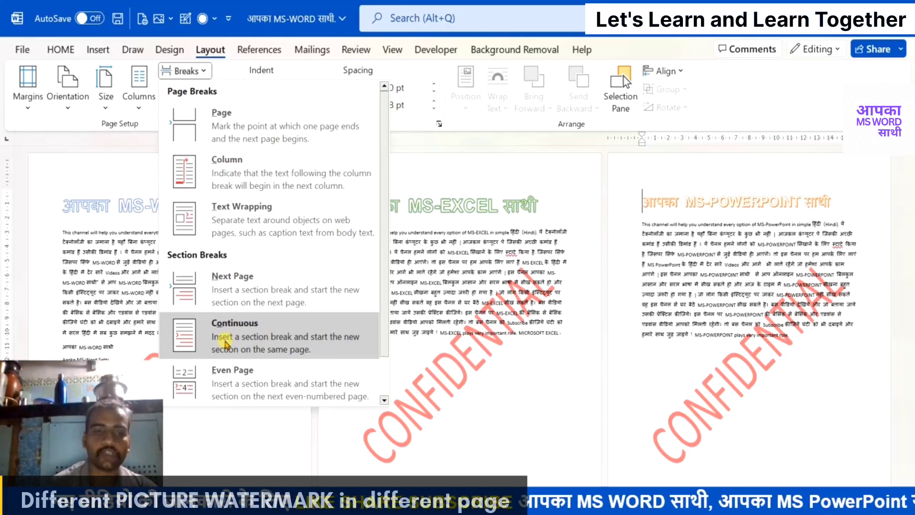
{"action": "left_click", "coordinate": [225, 344]}
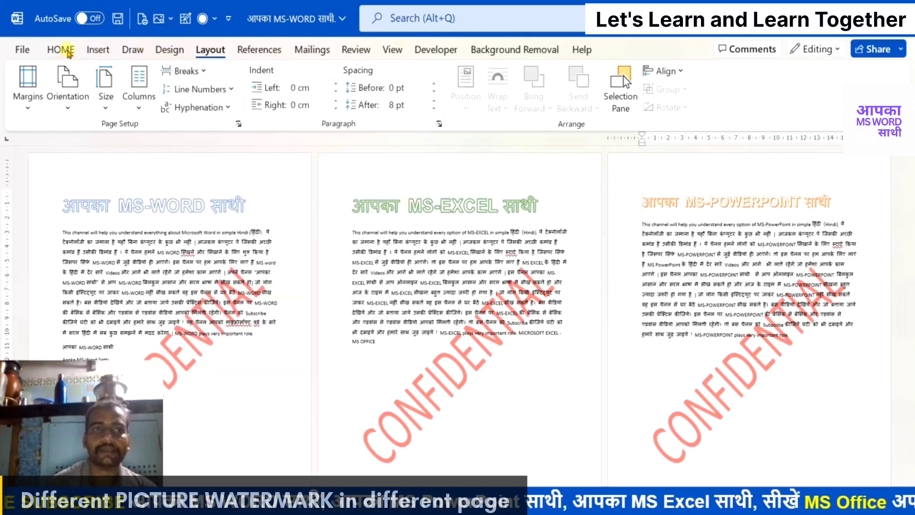
Step: Show the formatting marks to check the section breaks at the page ends, and hide the marks again
{"action": "left_click", "coordinate": [68, 52]}
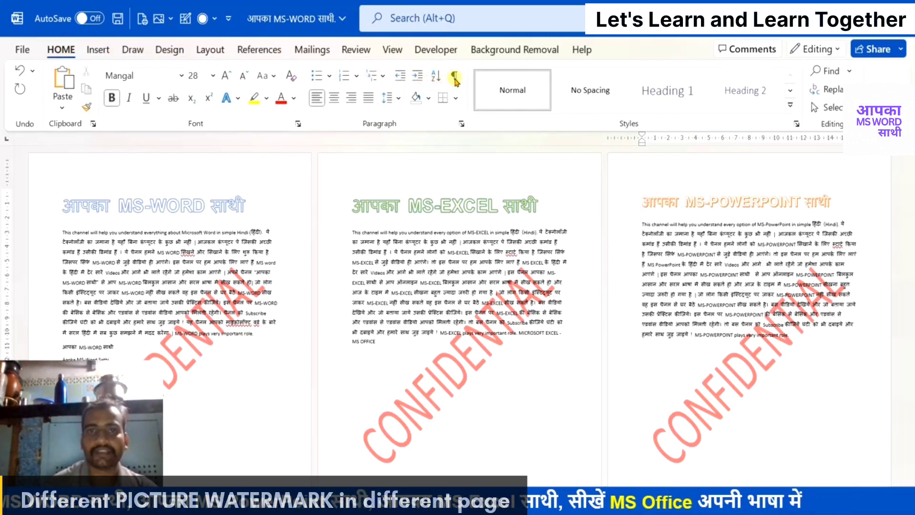
{"action": "left_click", "coordinate": [455, 78]}
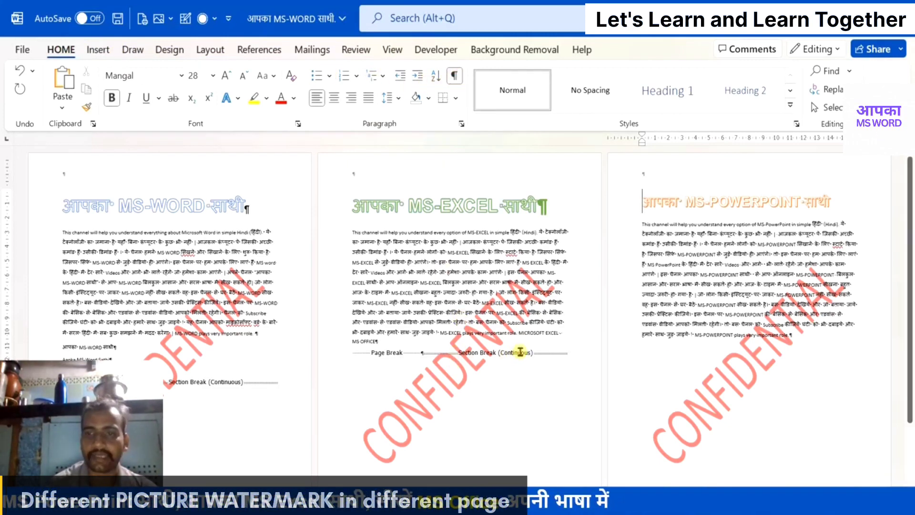
{"action": "left_click", "coordinate": [454, 79]}
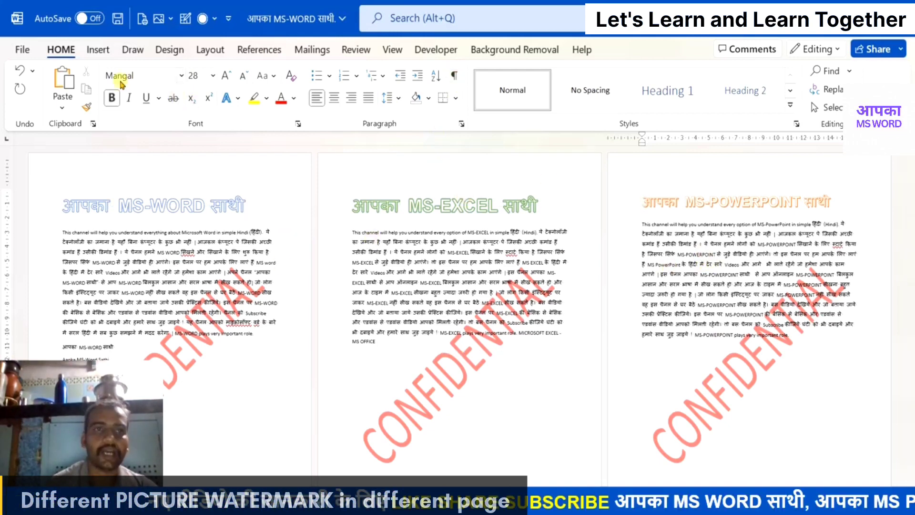
Step: Add the Watermark command to the Quick Access Toolbar
{"action": "left_click", "coordinate": [170, 49]}
{"action": "left_click", "coordinate": [768, 109]}
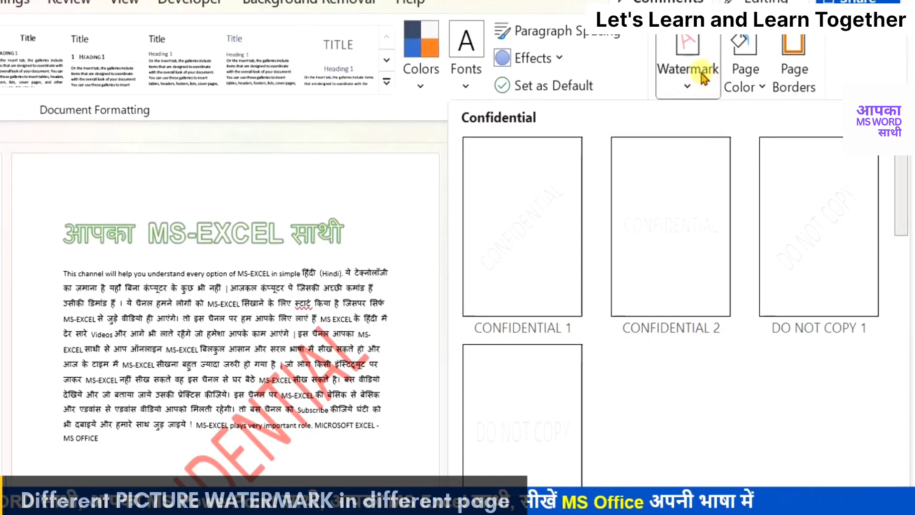
{"action": "right_click", "coordinate": [702, 77]}
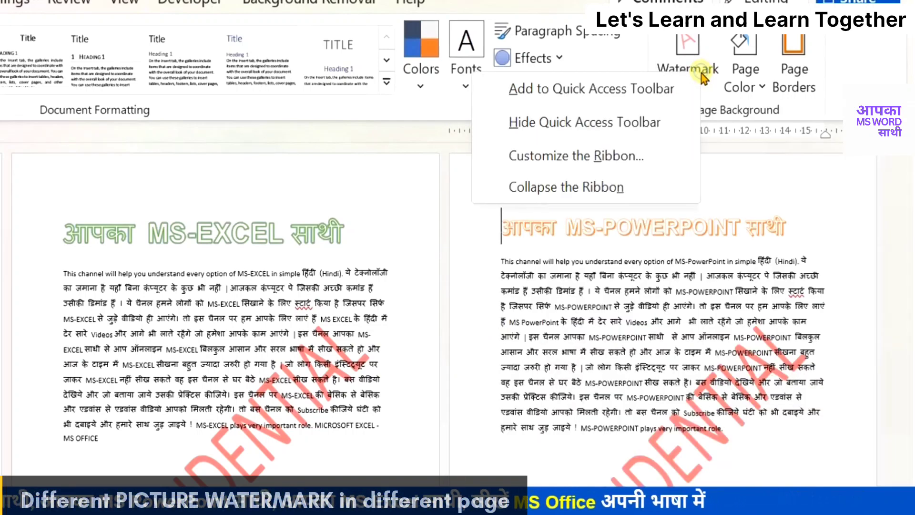
{"action": "left_click", "coordinate": [589, 98]}
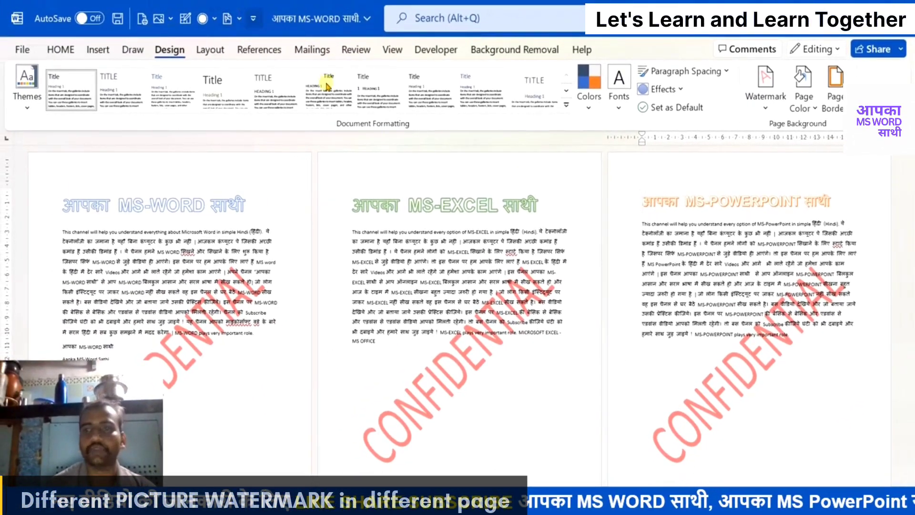
Step: Choose the EXCEL picture from the Downloads folder on the computer for a custom picture watermark
{"action": "left_click", "coordinate": [761, 113]}
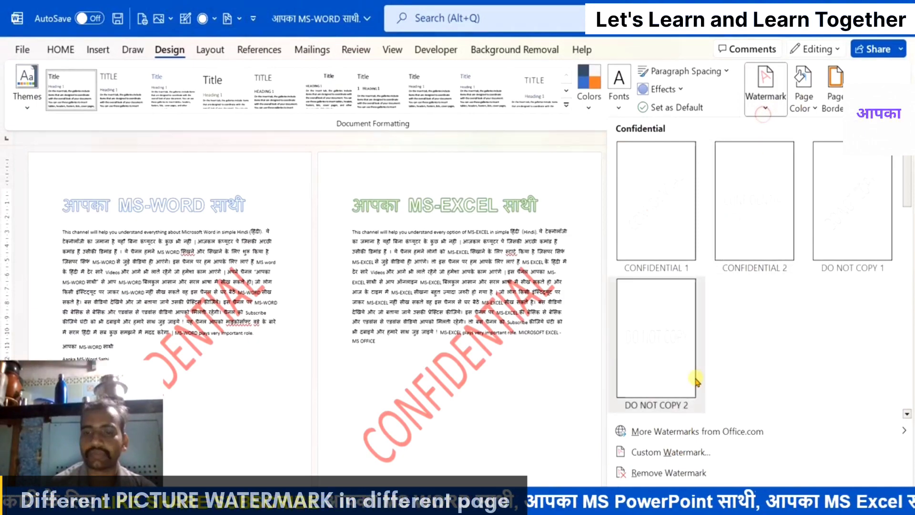
{"action": "left_click", "coordinate": [665, 452]}
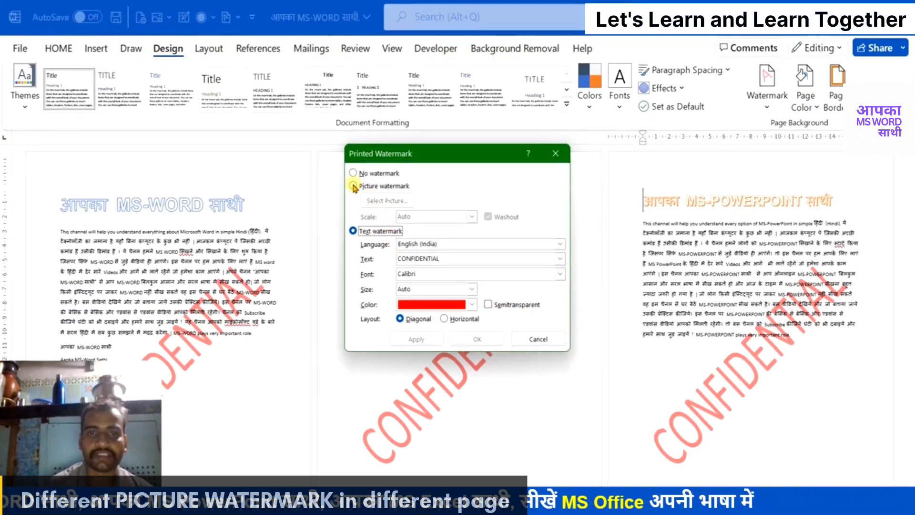
{"action": "left_click", "coordinate": [353, 186]}
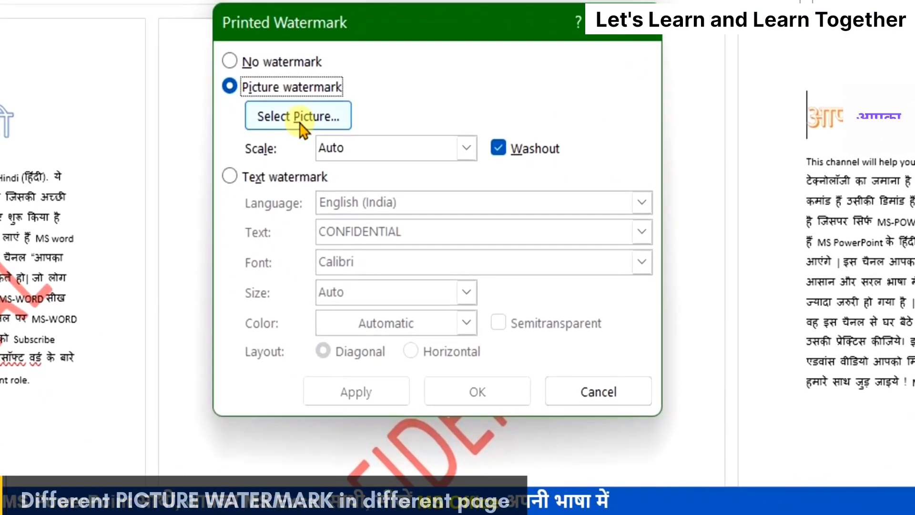
{"action": "left_click", "coordinate": [300, 118]}
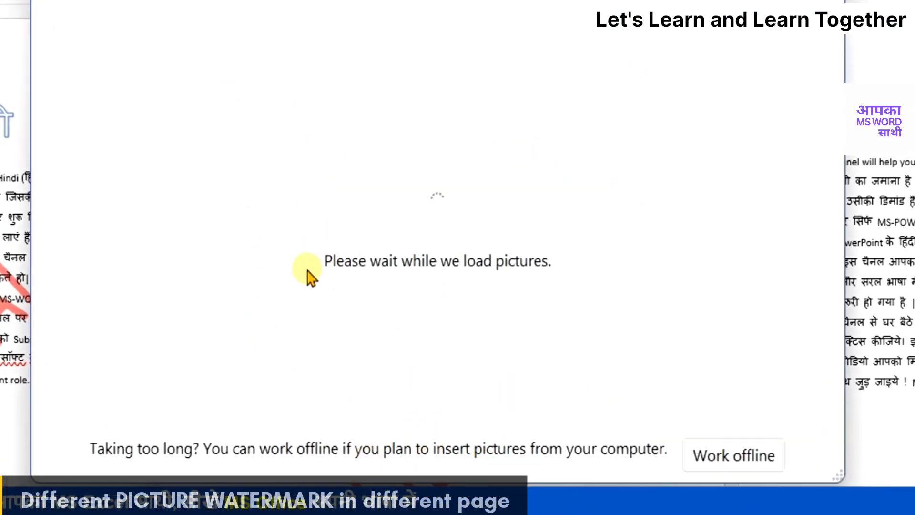
{"action": "left_click", "coordinate": [708, 457]}
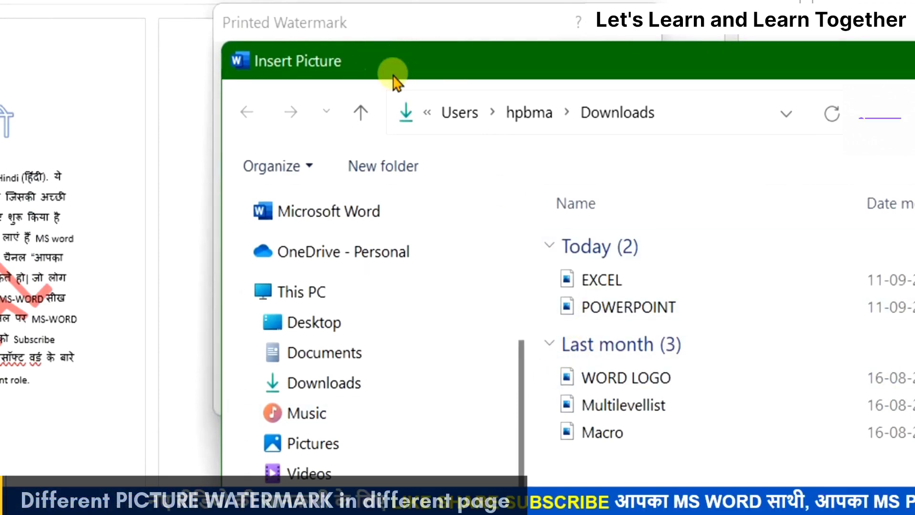
{"action": "left_click", "coordinate": [596, 282]}
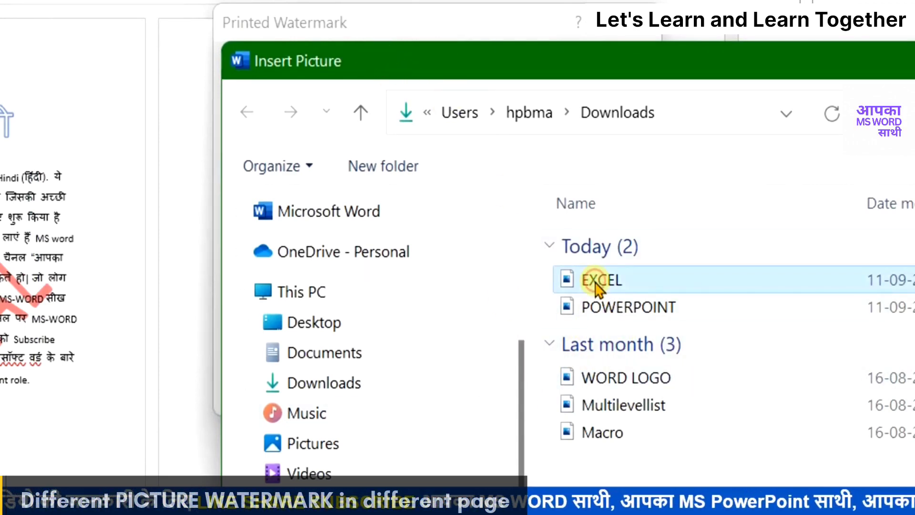
{"action": "double_click", "coordinate": [596, 282]}
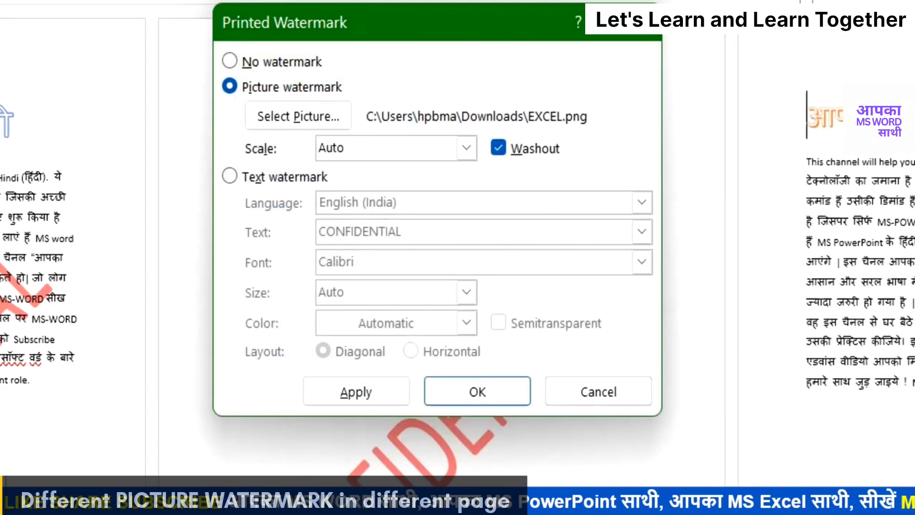
Step: Turn off Washout, scale the Excel picture watermark to 150%, apply it and close the watermark settings
{"action": "left_click", "coordinate": [498, 148]}
{"action": "left_click", "coordinate": [466, 149]}
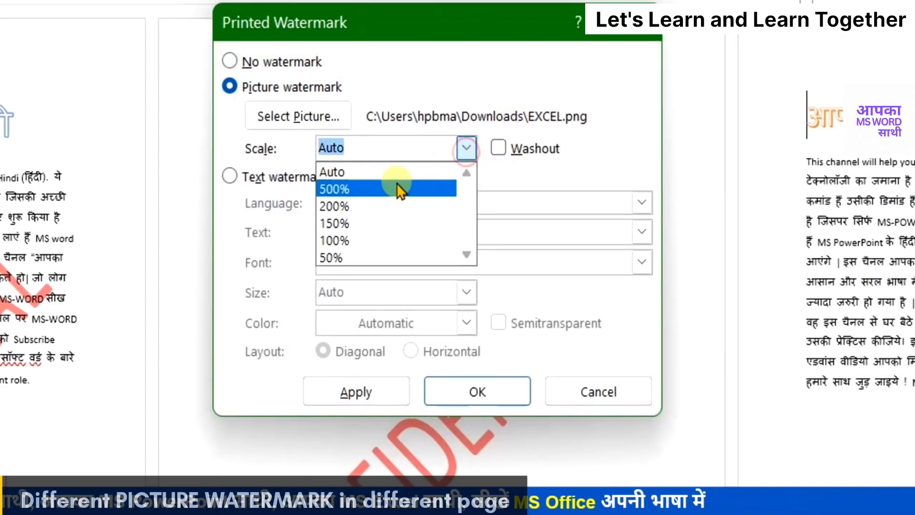
{"action": "left_click", "coordinate": [342, 223]}
{"action": "left_click", "coordinate": [366, 403]}
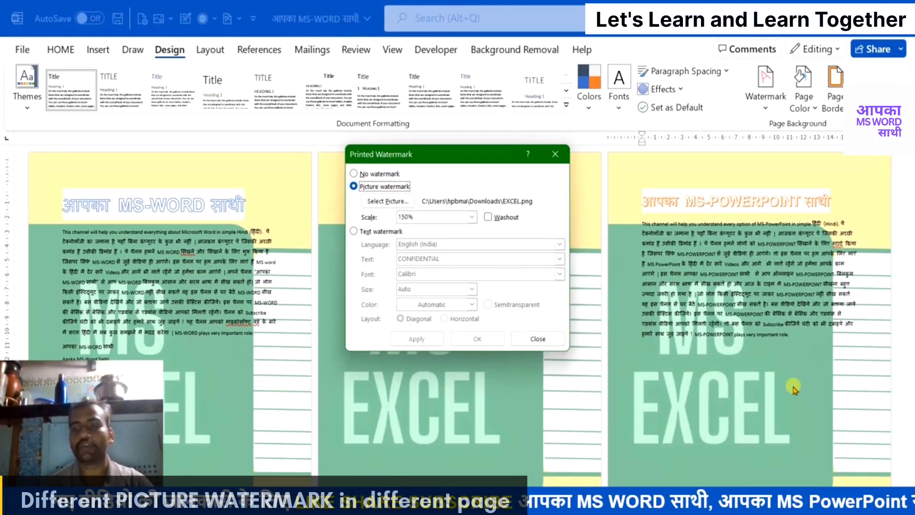
{"action": "left_click", "coordinate": [550, 342]}
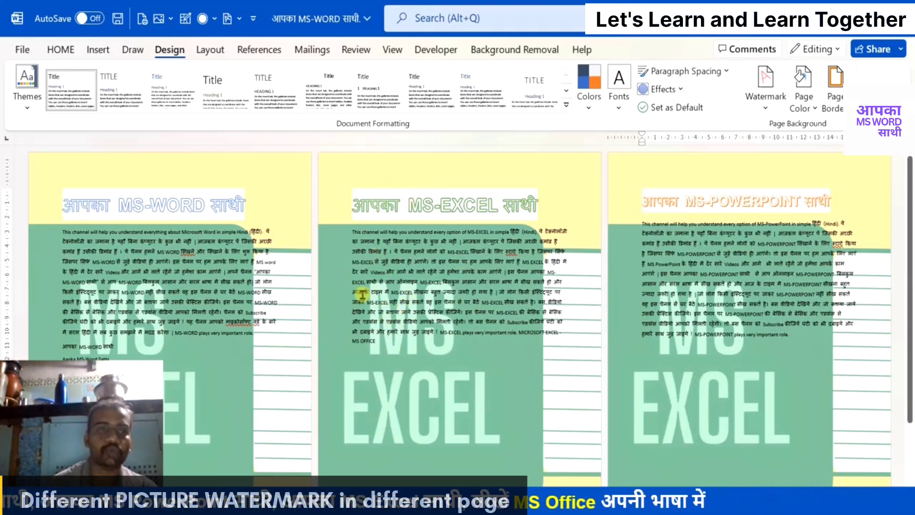
Step: Open the header for editing, select the Excel watermark picture on the second page, and look through the watermark gallery
{"action": "double_click", "coordinate": [65, 162]}
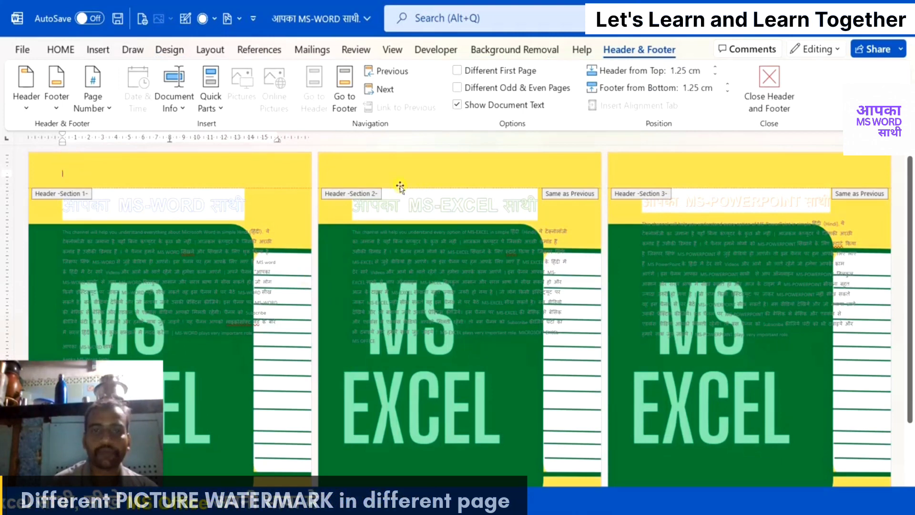
{"action": "left_click", "coordinate": [465, 416]}
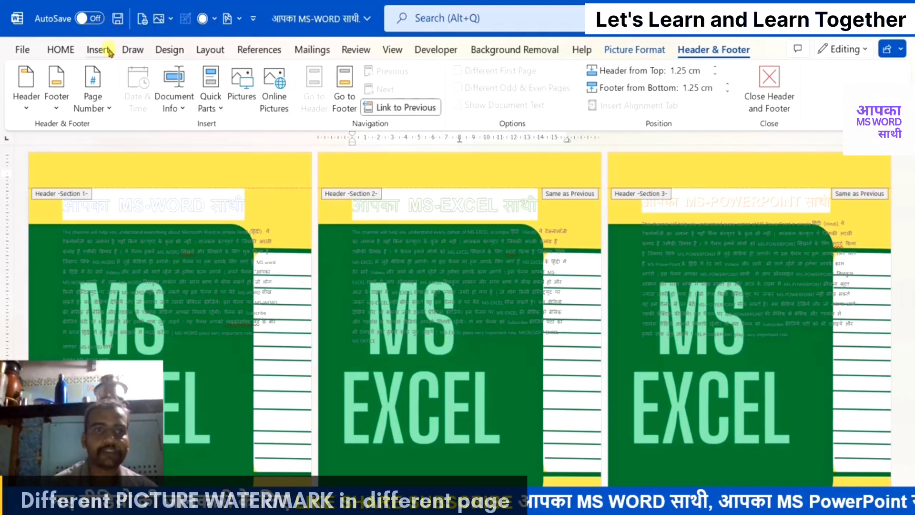
{"action": "left_click", "coordinate": [227, 20]}
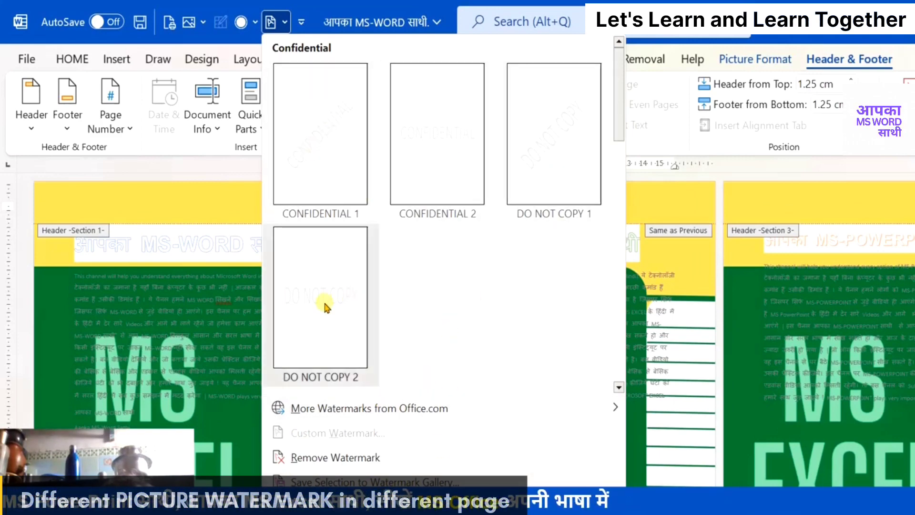
{"action": "left_click", "coordinate": [620, 344]}
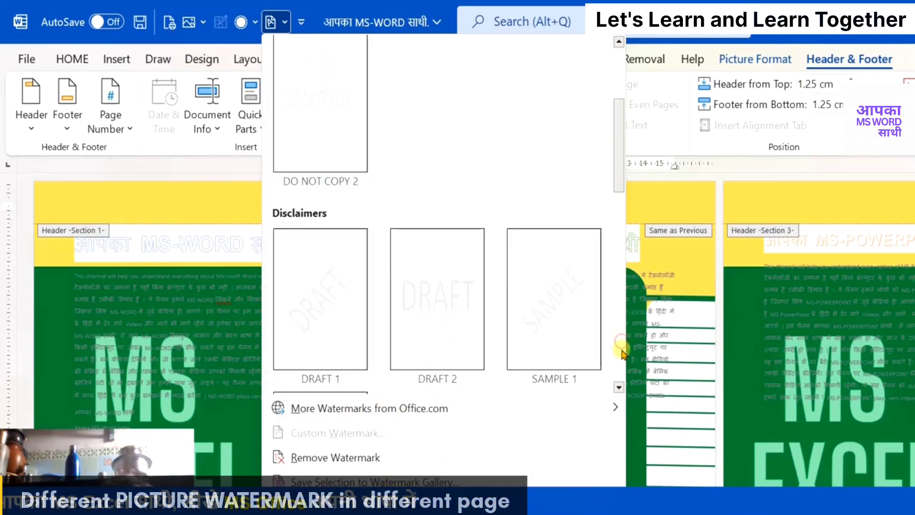
{"action": "left_click", "coordinate": [621, 366]}
{"action": "left_click", "coordinate": [621, 366]}
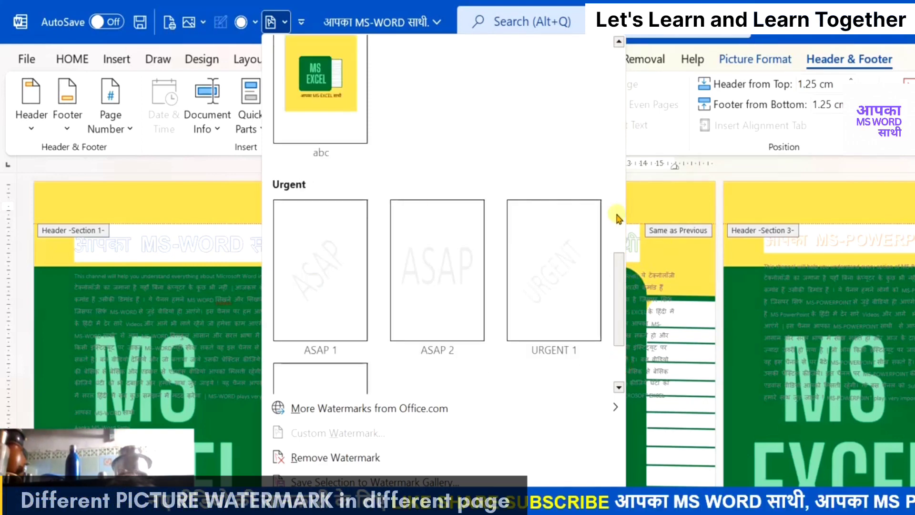
{"action": "left_click", "coordinate": [617, 196]}
{"action": "left_click", "coordinate": [619, 113]}
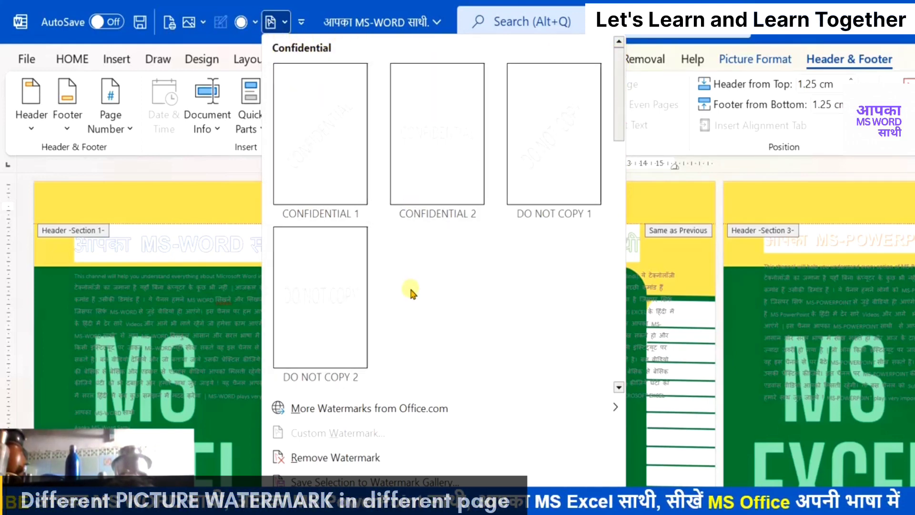
Step: Save the selected picture to the Watermark gallery as "MS-Excel" in the Confidential category
{"action": "left_click", "coordinate": [385, 480]}
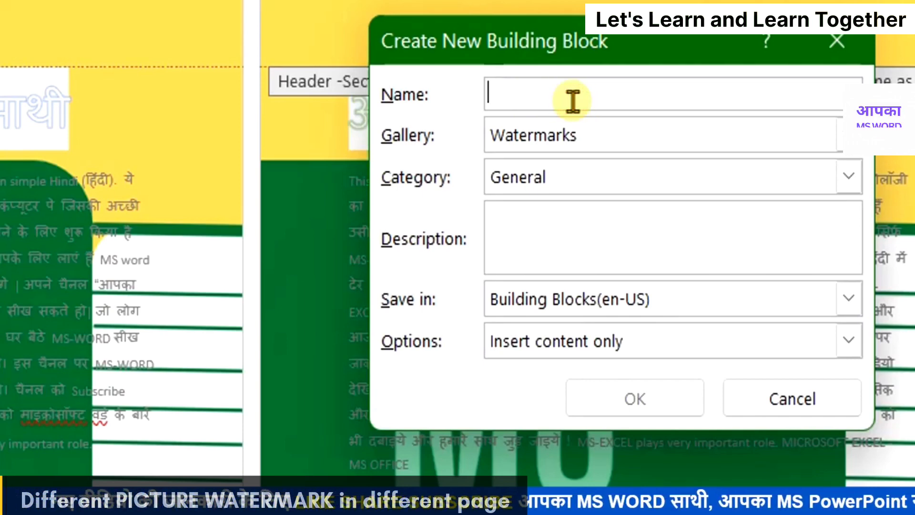
{"action": "type", "text": "MS"}
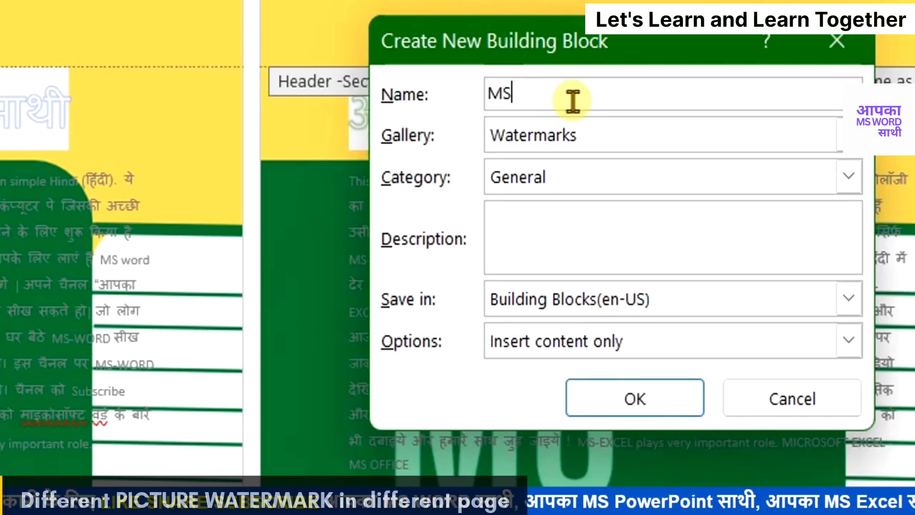
{"action": "type", "text": "-Excel"}
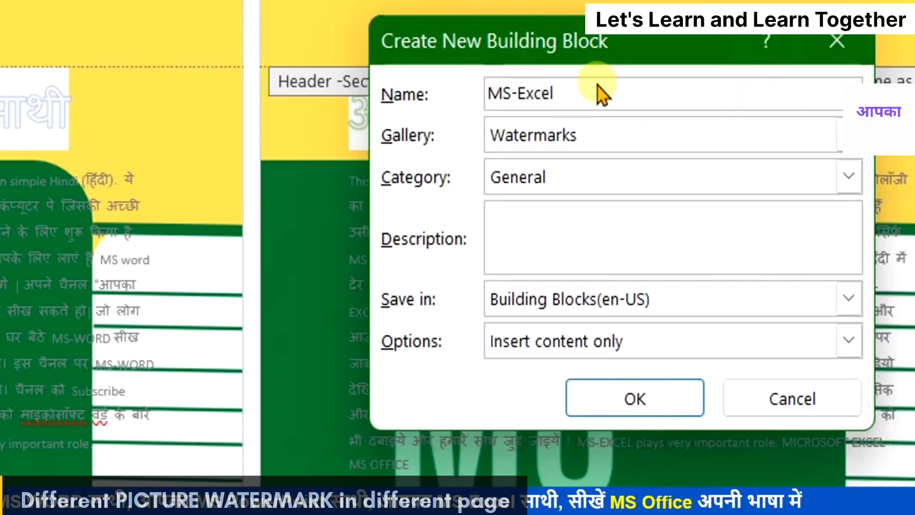
{"action": "left_click", "coordinate": [534, 185]}
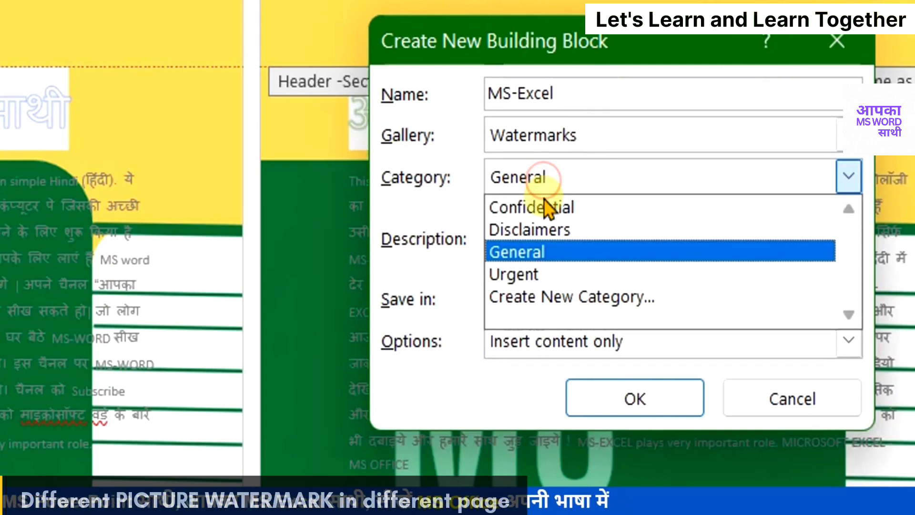
{"action": "left_click", "coordinate": [544, 206]}
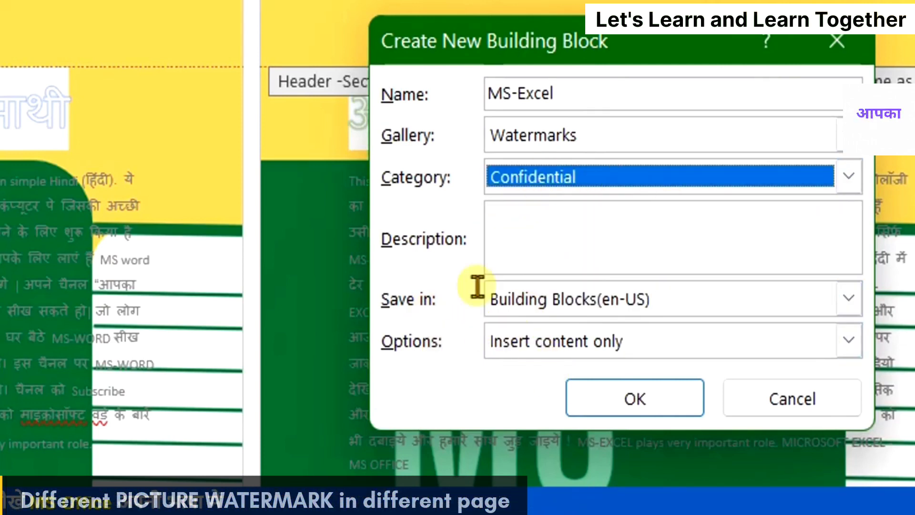
{"action": "left_click", "coordinate": [602, 403]}
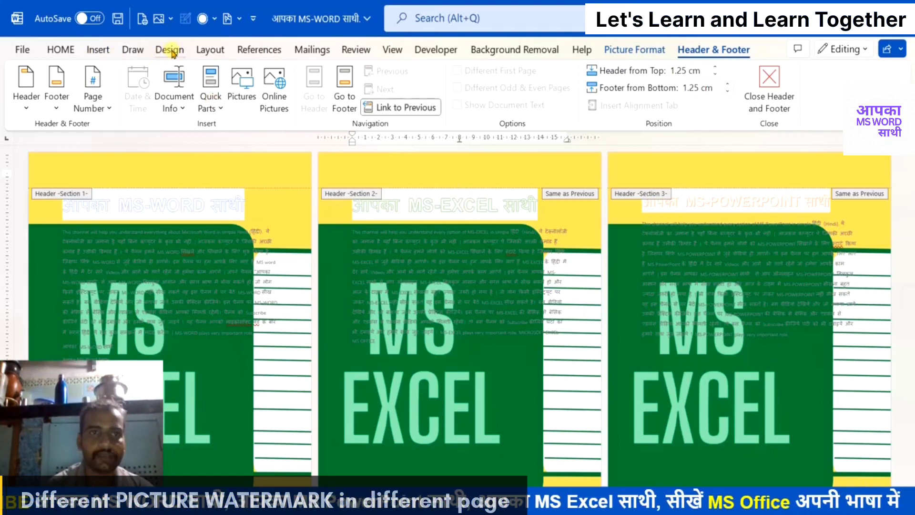
Step: Remove the Excel watermark and choose the POWERPOINT picture from the Downloads folder for a new custom picture watermark
{"action": "left_click", "coordinate": [227, 18]}
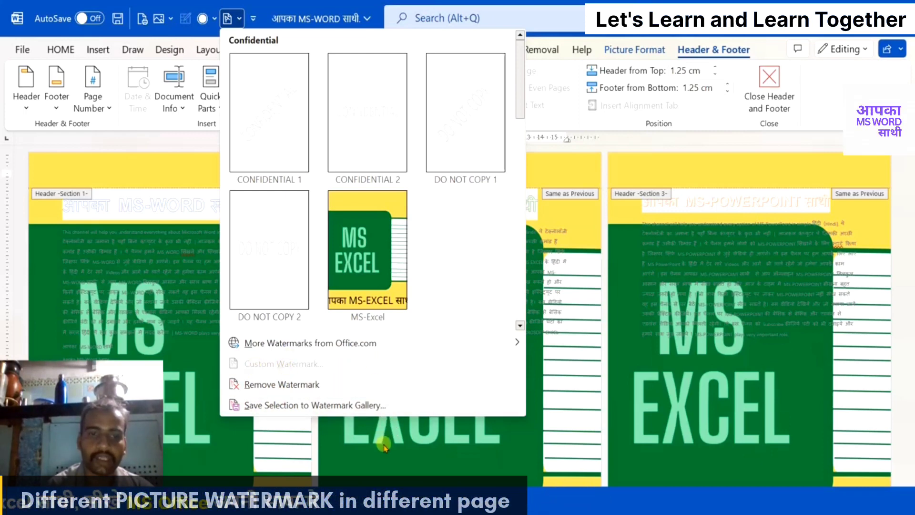
{"action": "left_click", "coordinate": [296, 384]}
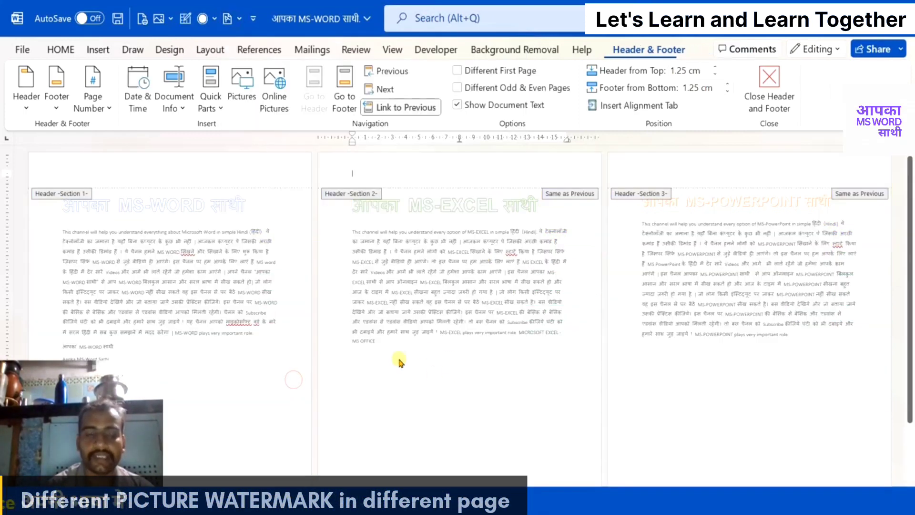
{"action": "left_click", "coordinate": [237, 19]}
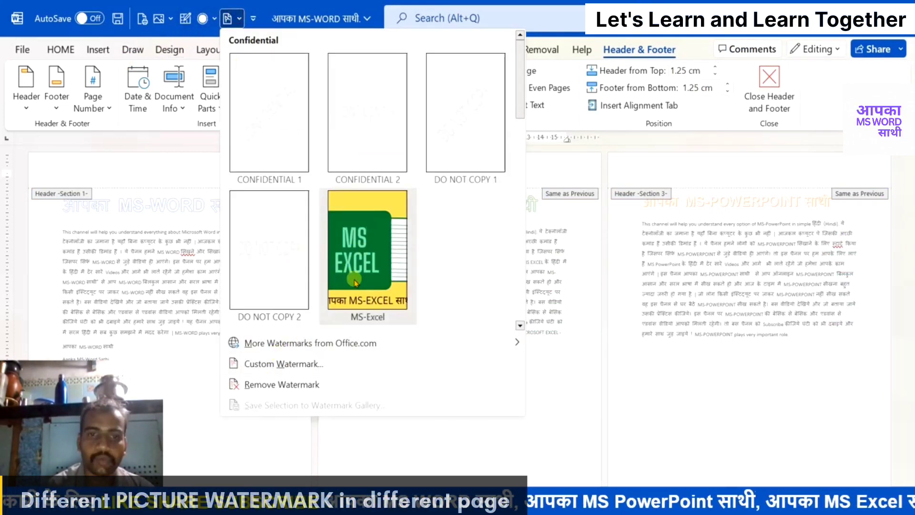
{"action": "left_click", "coordinate": [300, 364]}
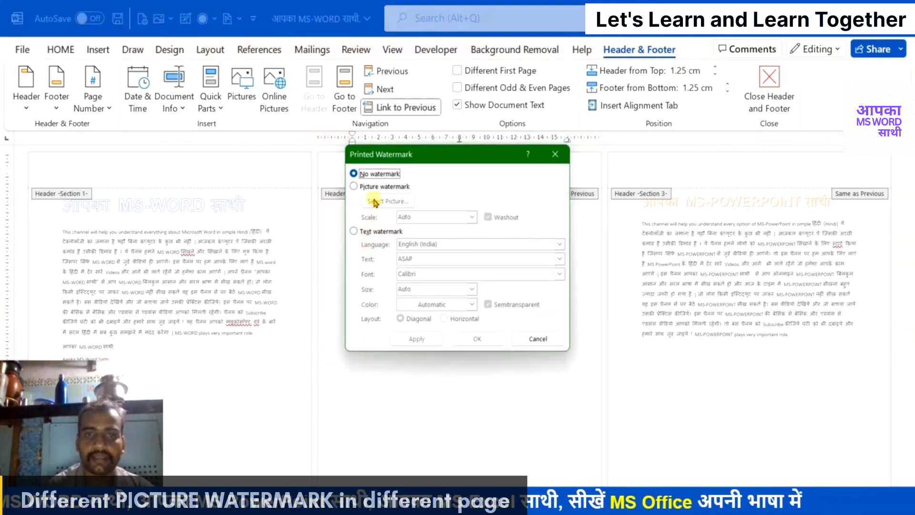
{"action": "left_click", "coordinate": [354, 185]}
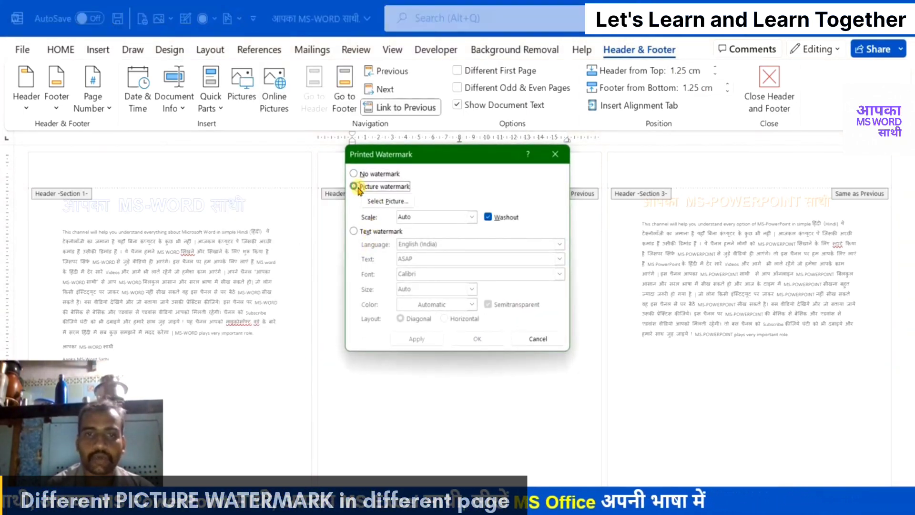
{"action": "left_click", "coordinate": [388, 200]}
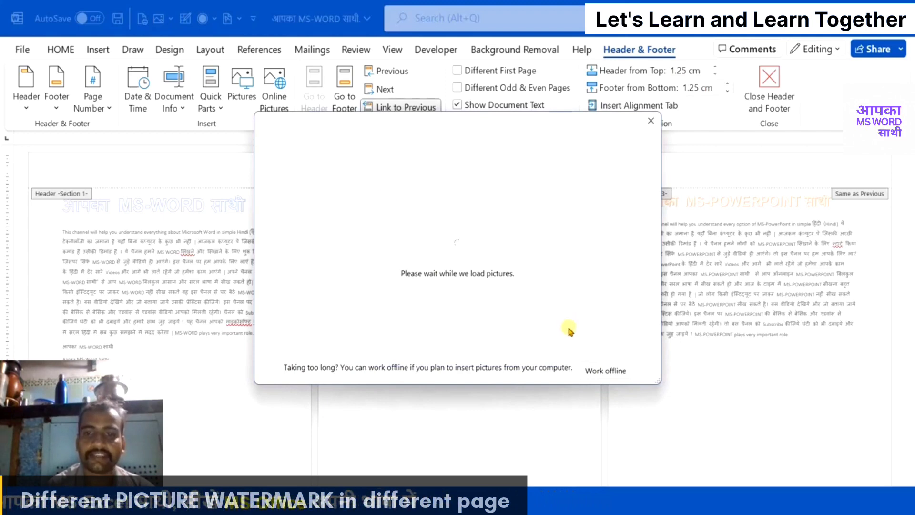
{"action": "left_click", "coordinate": [591, 369]}
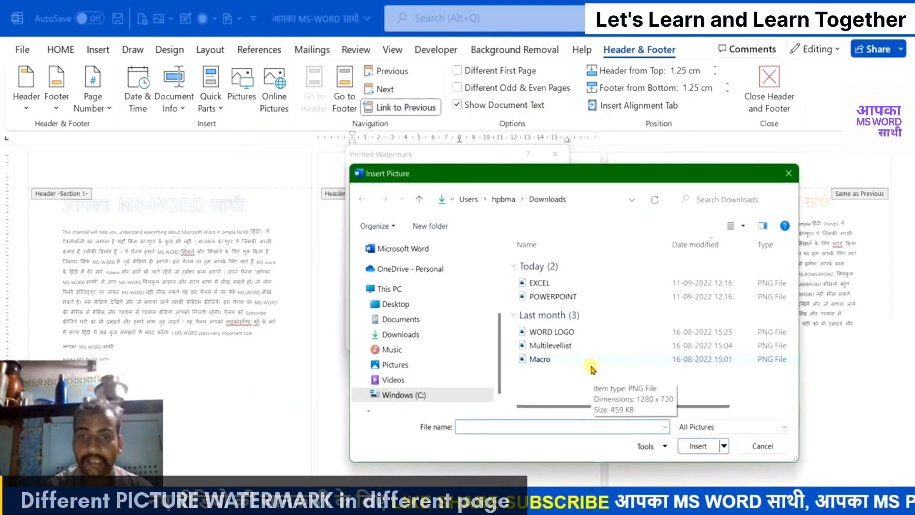
{"action": "left_click", "coordinate": [527, 297]}
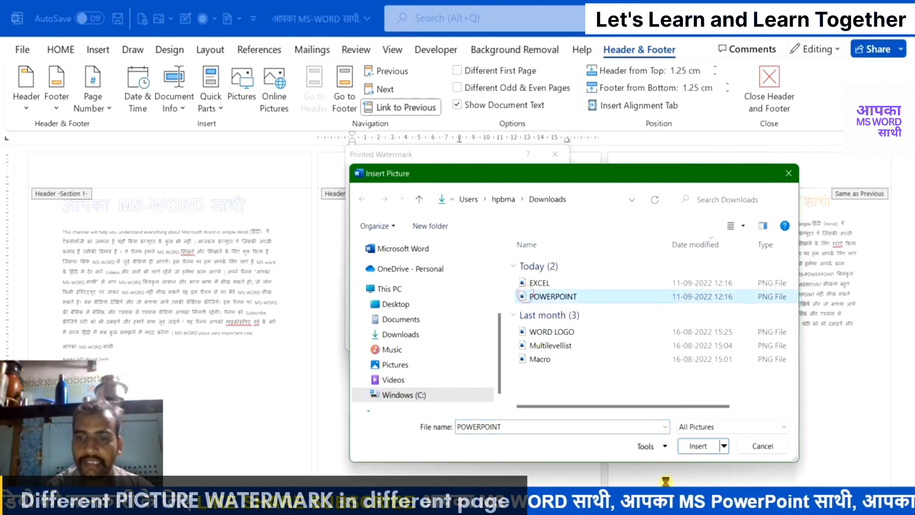
{"action": "left_click", "coordinate": [696, 446]}
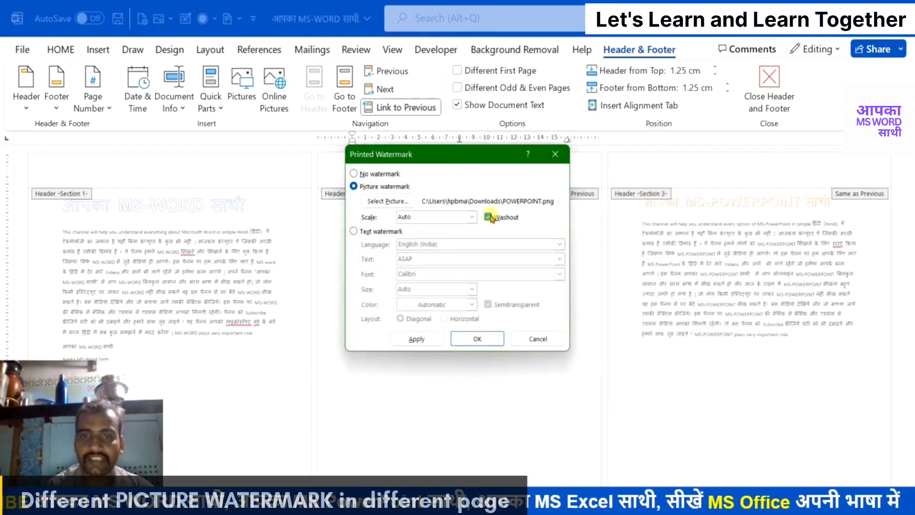
Step: Apply the PowerPoint picture watermark at 150% scale with Washout turned off, and close the watermark settings
{"action": "left_click", "coordinate": [472, 217]}
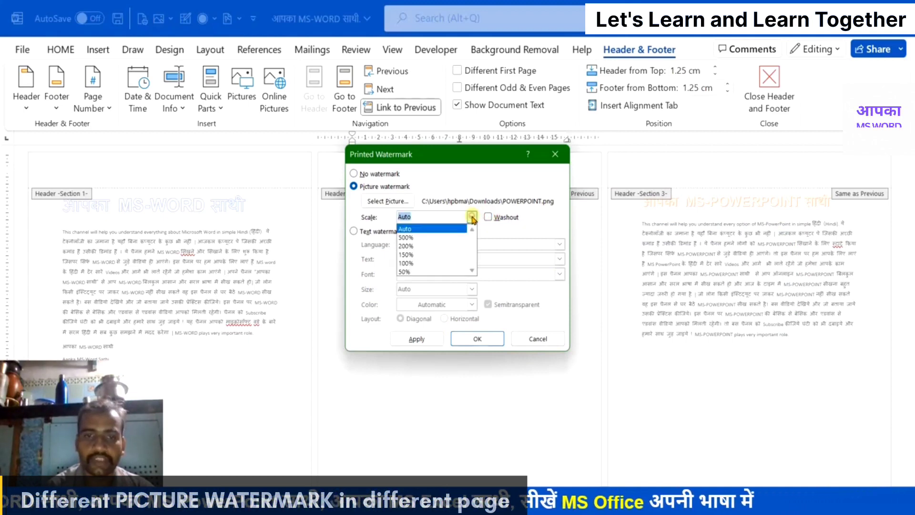
{"action": "left_click", "coordinate": [422, 255]}
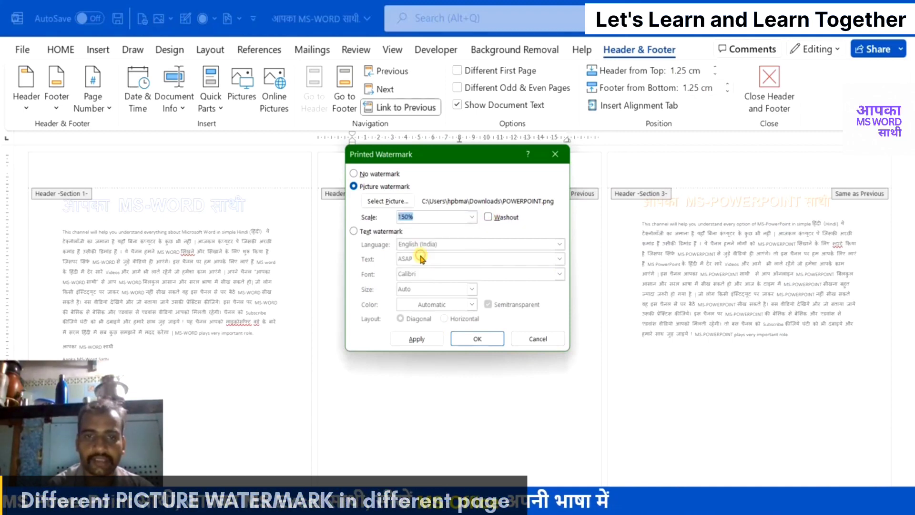
{"action": "left_click", "coordinate": [428, 339]}
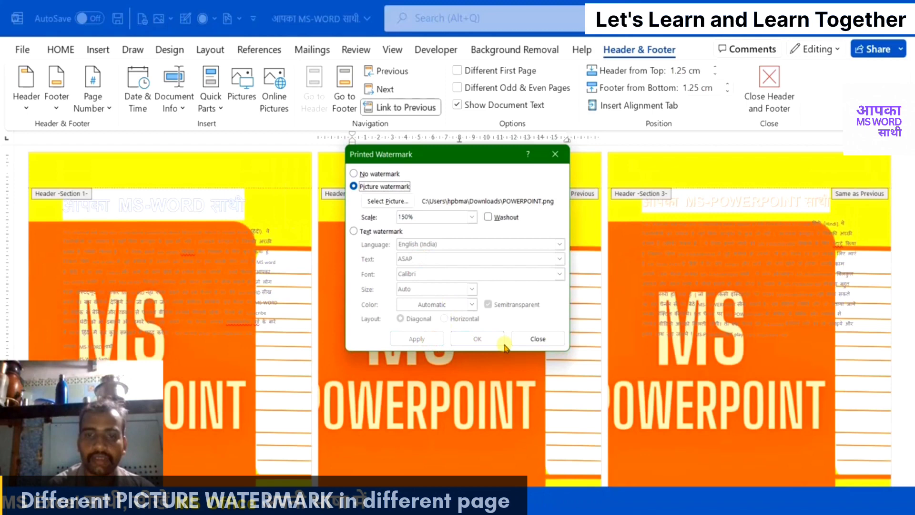
{"action": "left_click", "coordinate": [539, 340]}
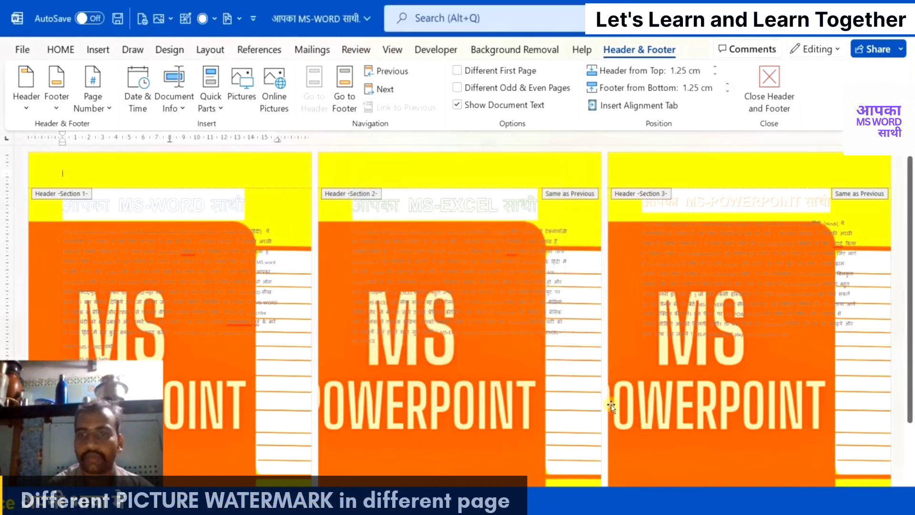
Step: Select the PowerPoint watermark picture and save it to the Watermark gallery as "MS-PowerPoint" in the Confidential category
{"action": "left_click", "coordinate": [498, 427]}
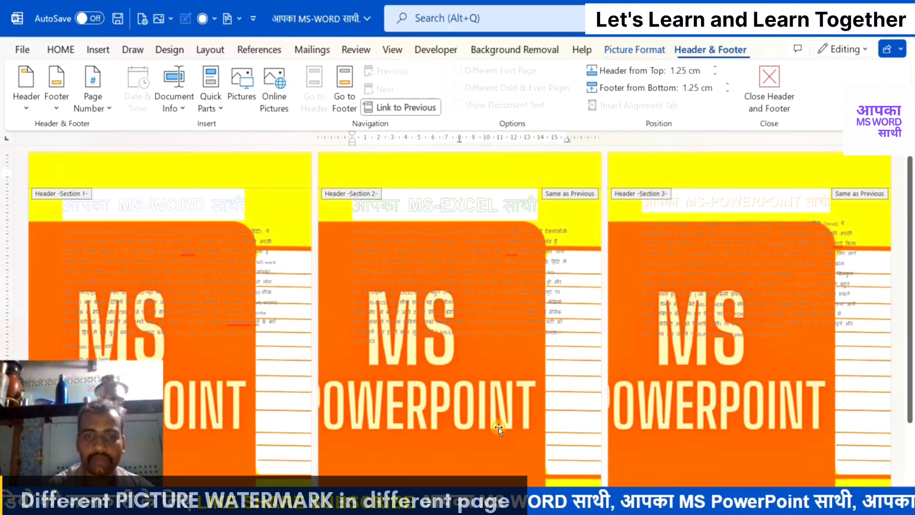
{"action": "left_click", "coordinate": [202, 53]}
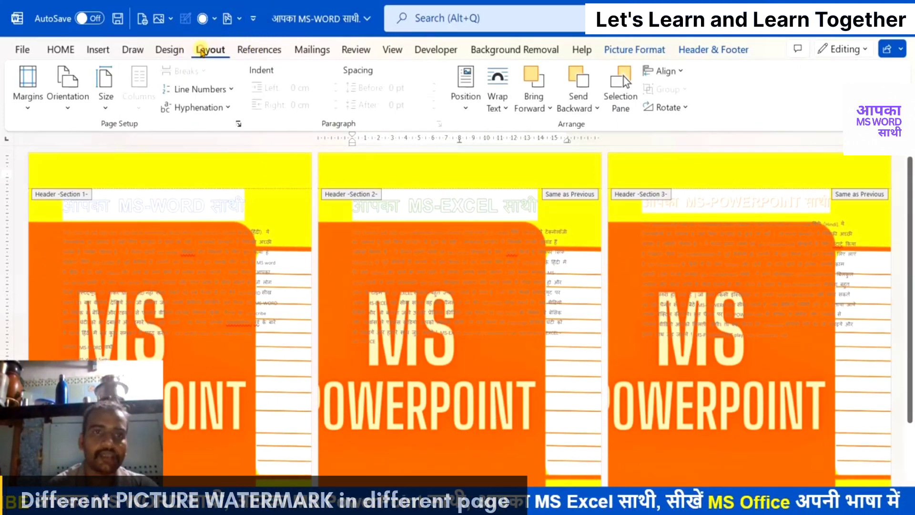
{"action": "left_click", "coordinate": [166, 52]}
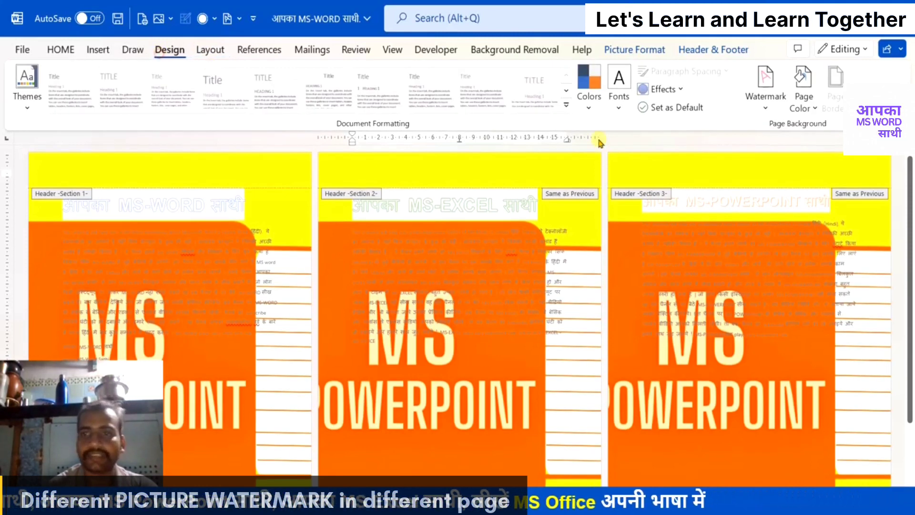
{"action": "left_click", "coordinate": [761, 111]}
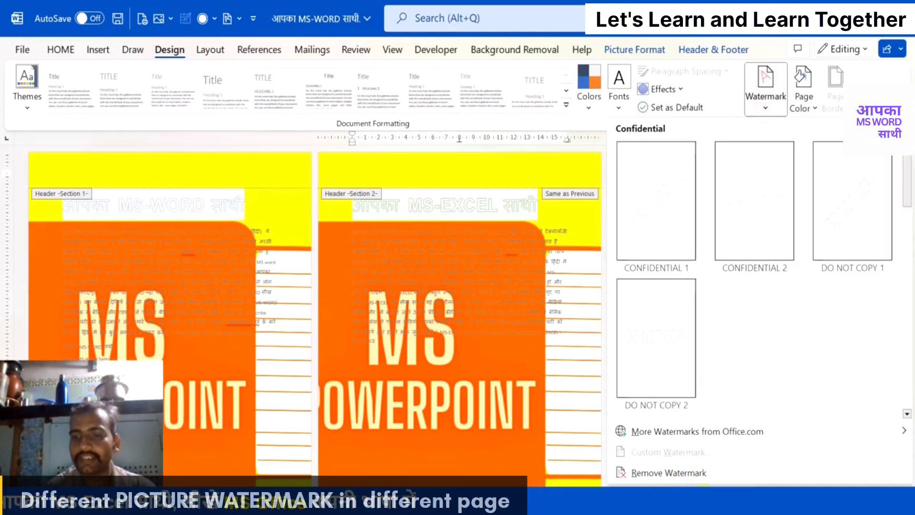
{"action": "left_click", "coordinate": [734, 486]}
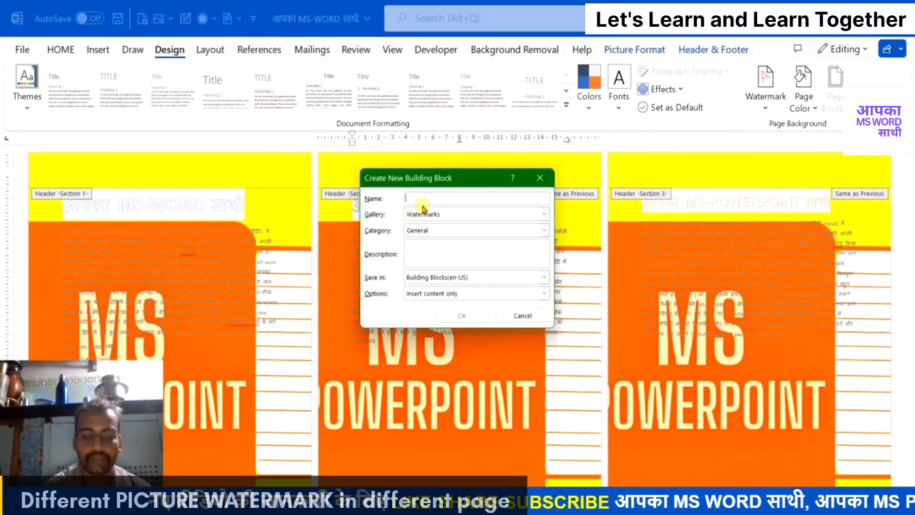
{"action": "type", "text": "PowerPoint"}
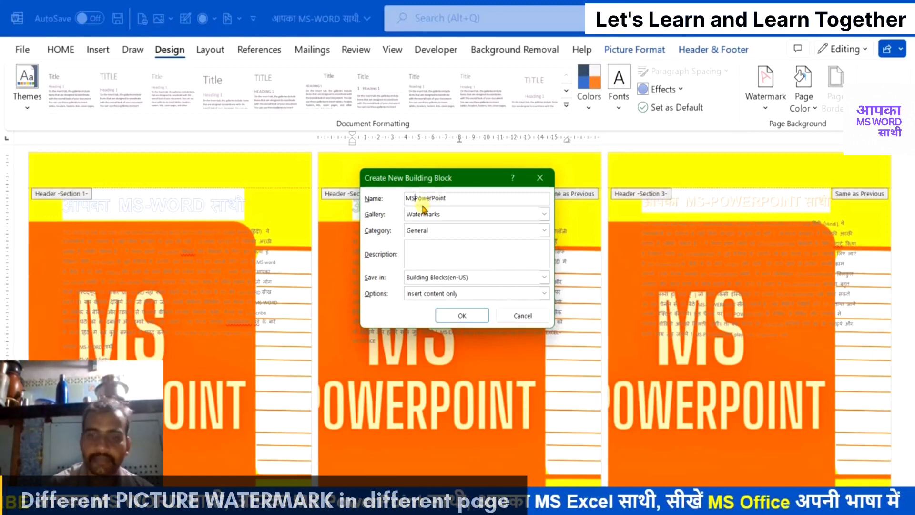
{"action": "left_click", "coordinate": [445, 233]}
{"action": "left_click", "coordinate": [435, 241]}
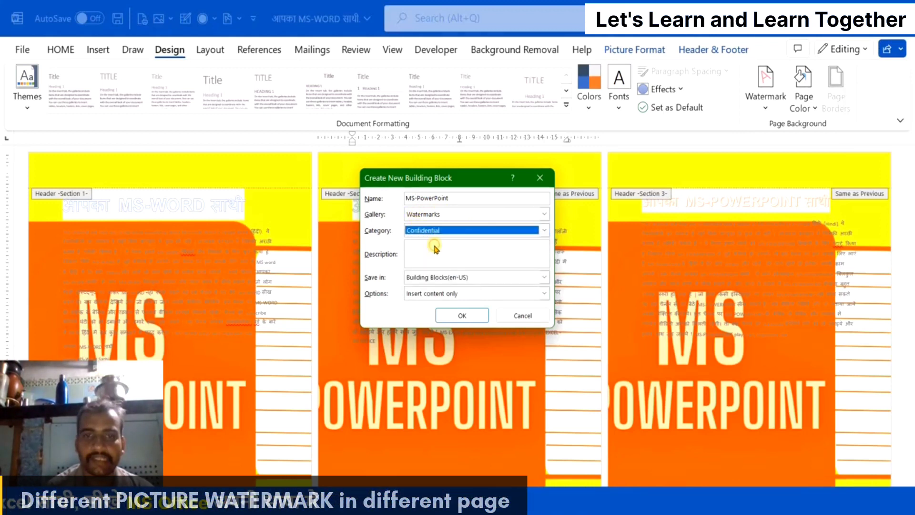
{"action": "left_click", "coordinate": [448, 321]}
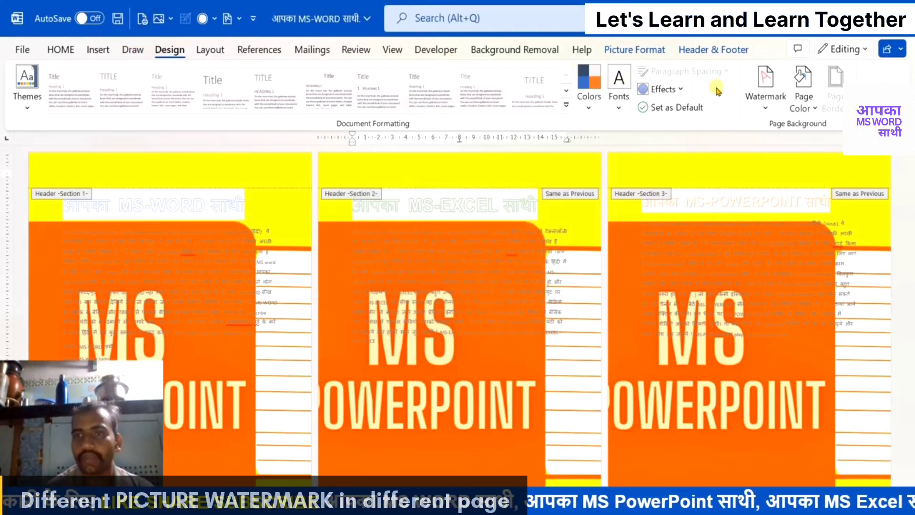
Step: Check the saved entries in the watermark gallery and remove the PowerPoint watermark from the pages
{"action": "left_click", "coordinate": [751, 105]}
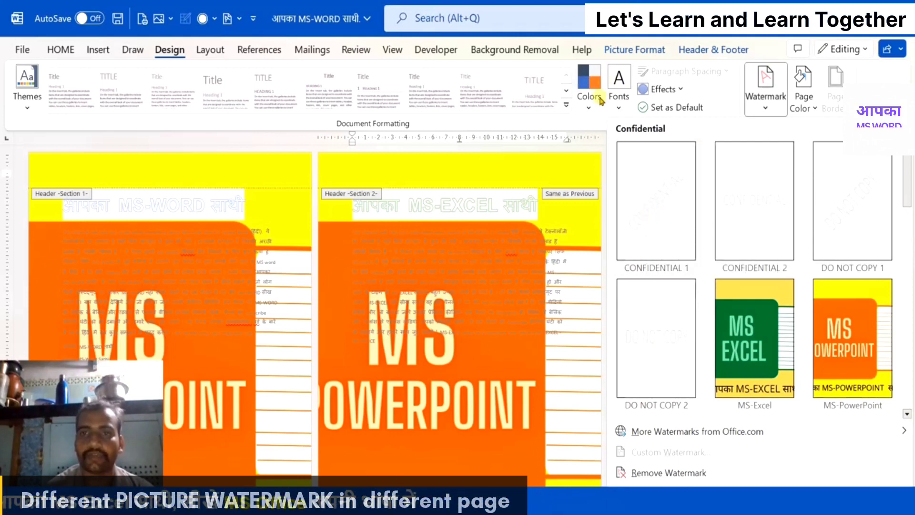
{"action": "left_click", "coordinate": [243, 358]}
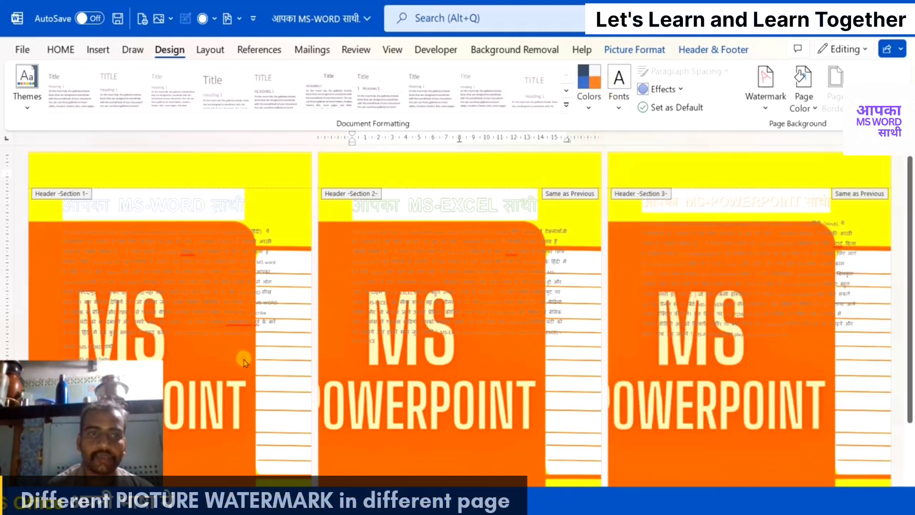
{"action": "left_click", "coordinate": [764, 115]}
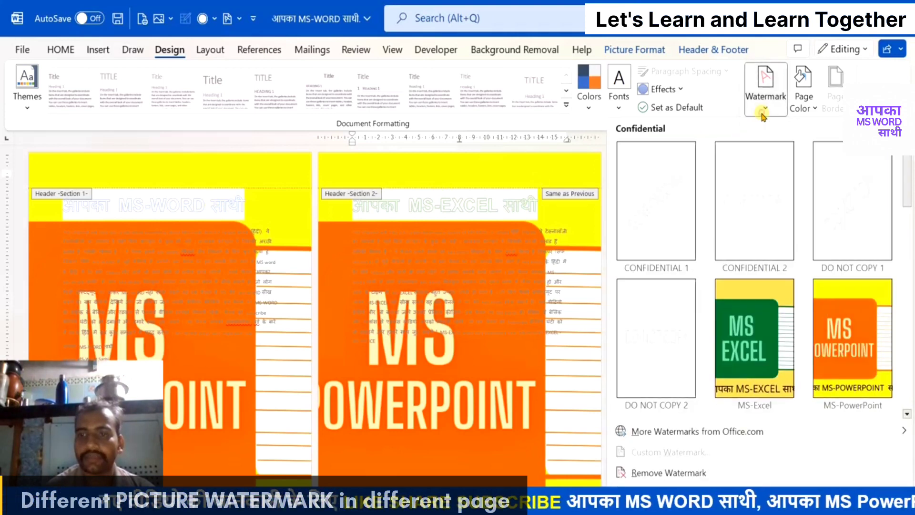
{"action": "left_click", "coordinate": [687, 469]}
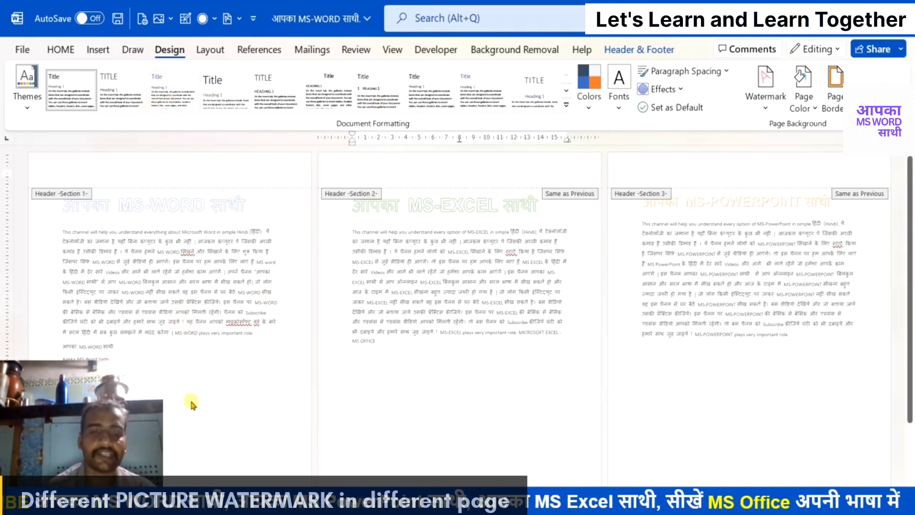
Step: Start a custom picture watermark and choose the WORD LOGO picture from the Downloads folder
{"action": "left_click", "coordinate": [765, 107]}
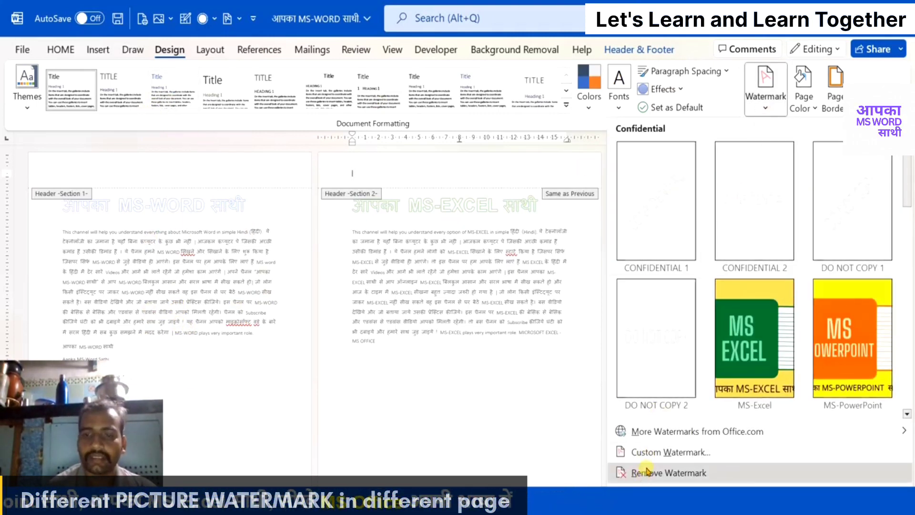
{"action": "left_click", "coordinate": [648, 453]}
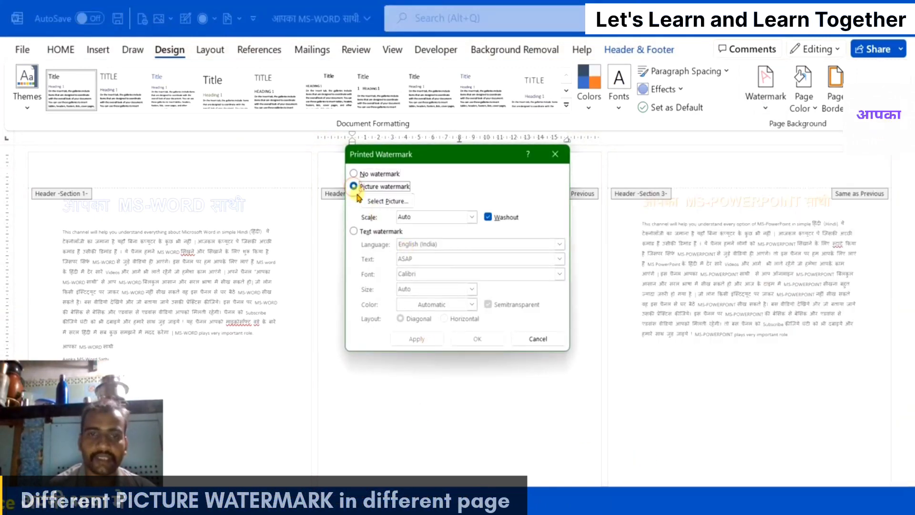
{"action": "left_click", "coordinate": [386, 202]}
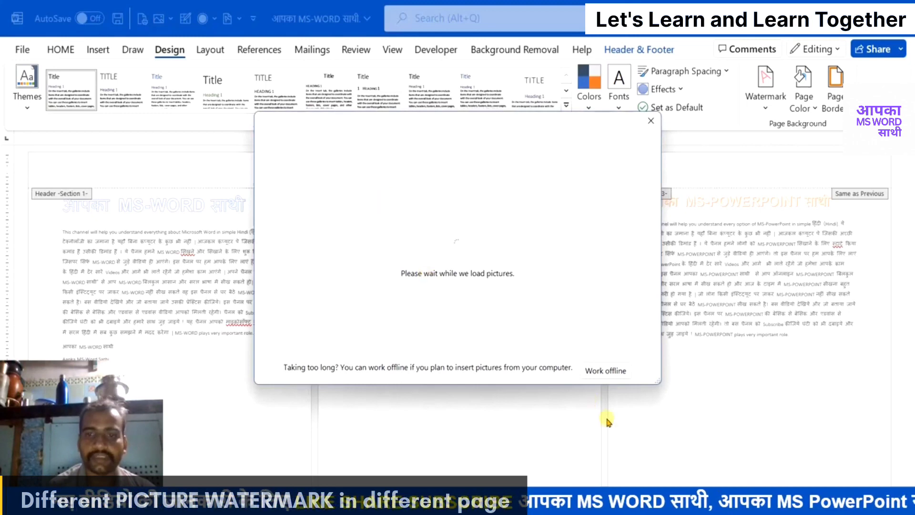
{"action": "left_click", "coordinate": [608, 371]}
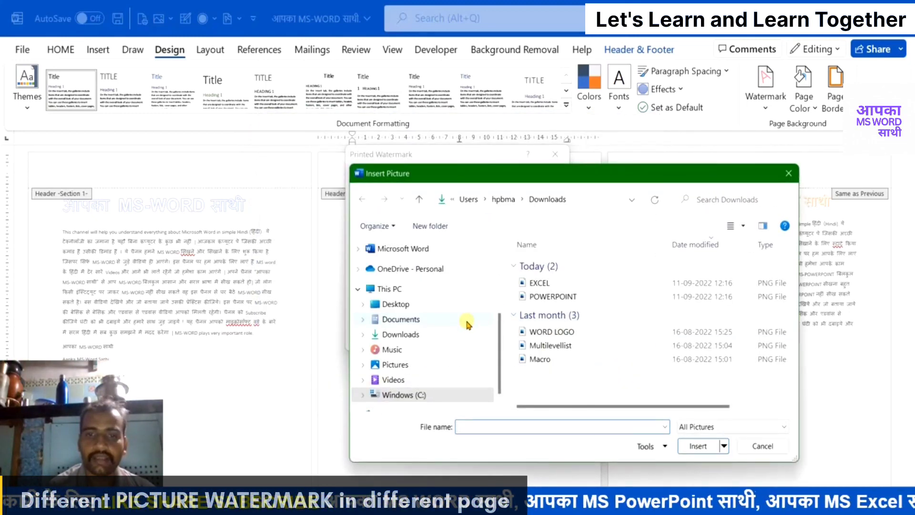
{"action": "left_click", "coordinate": [551, 332]}
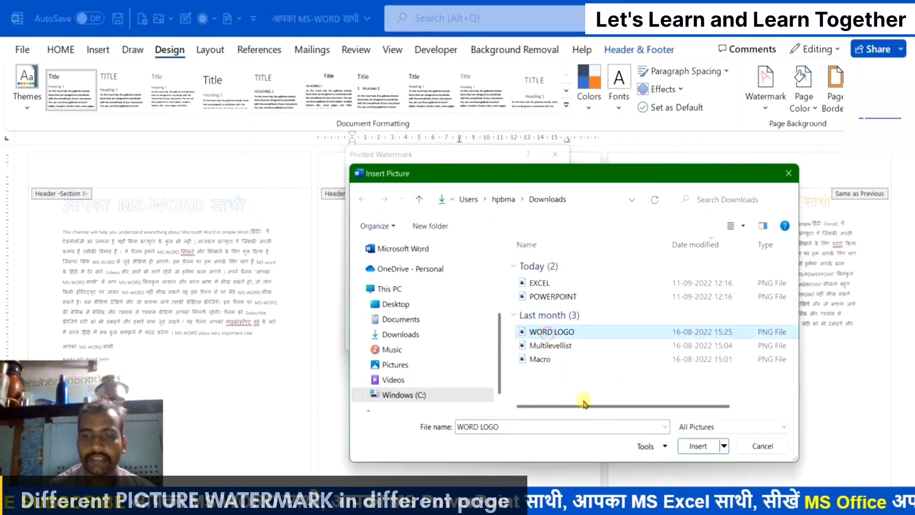
{"action": "left_click", "coordinate": [697, 446]}
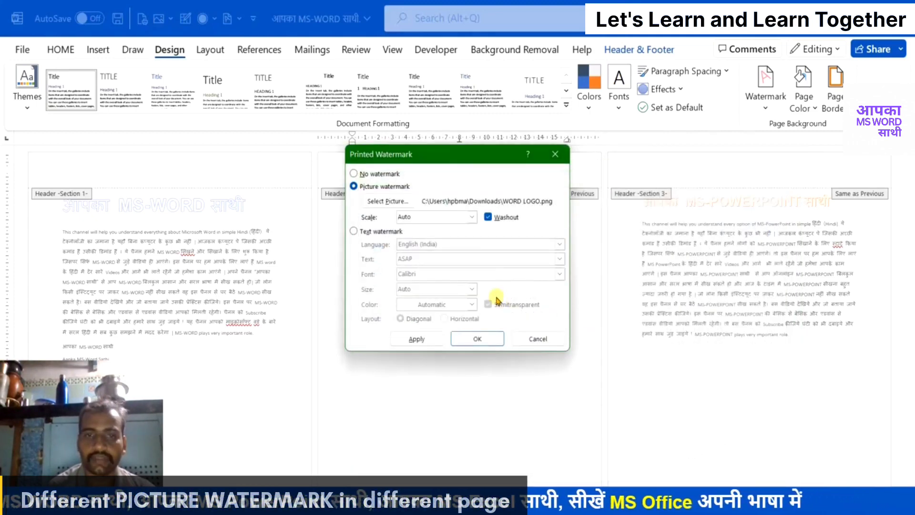
Step: Apply the WORD LOGO picture watermark at 150% scale with Washout turned off, and close the watermark settings
{"action": "left_click", "coordinate": [490, 219]}
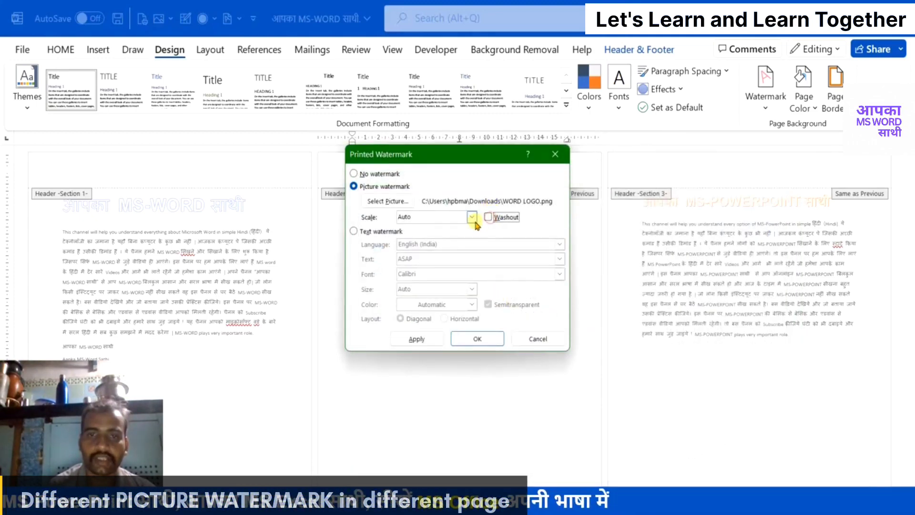
{"action": "left_click", "coordinate": [472, 218]}
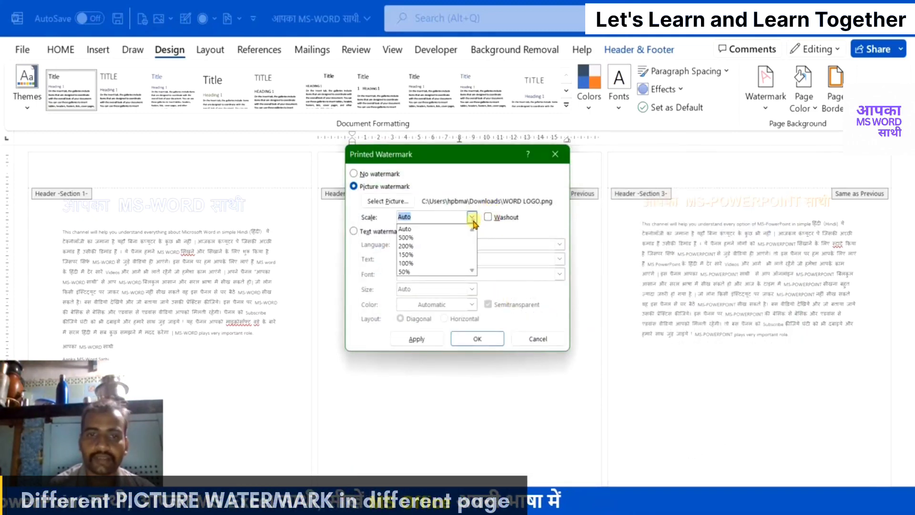
{"action": "left_click", "coordinate": [419, 264]}
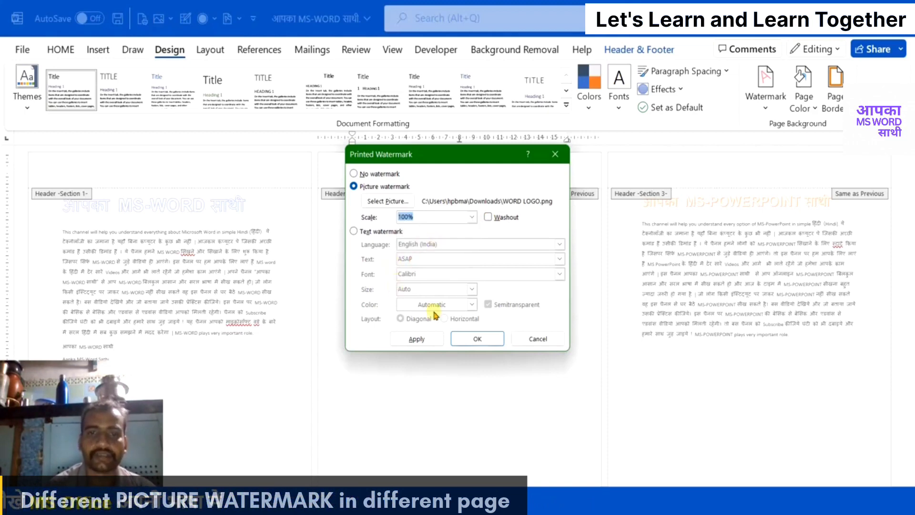
{"action": "left_click", "coordinate": [471, 217]}
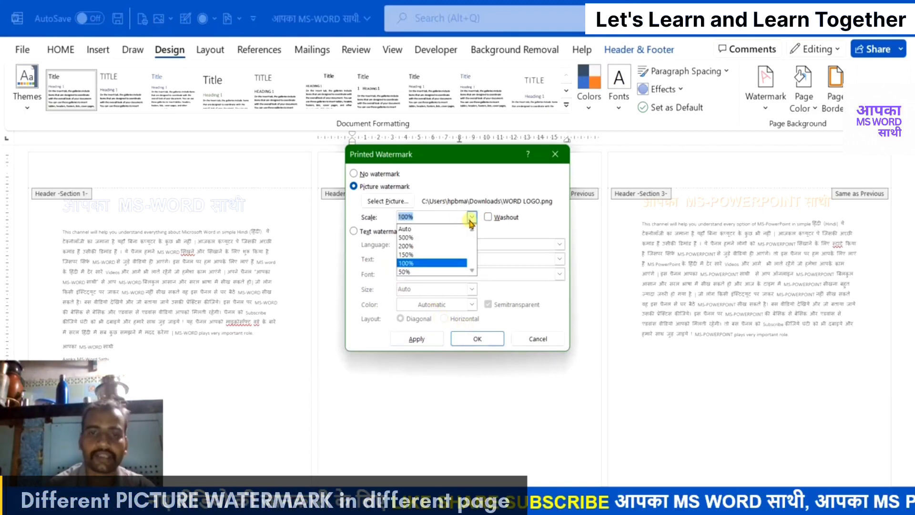
{"action": "left_click", "coordinate": [419, 255]}
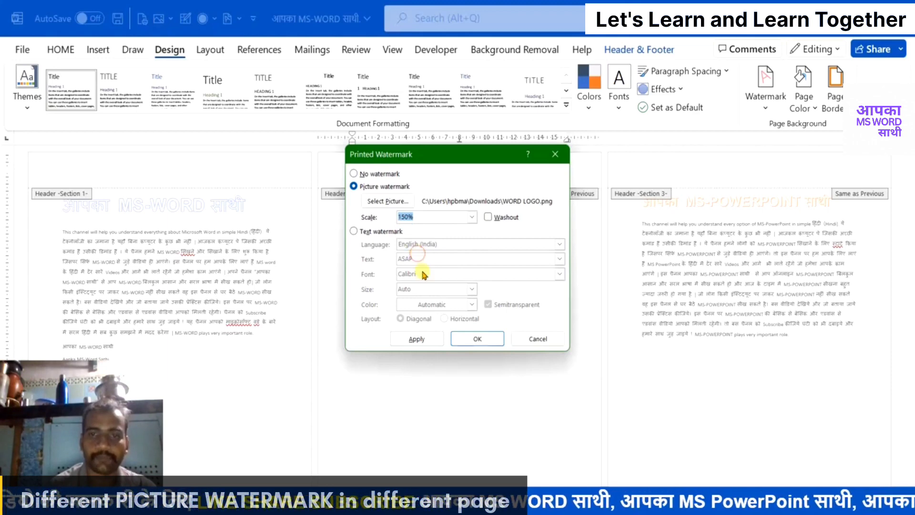
{"action": "left_click", "coordinate": [417, 339]}
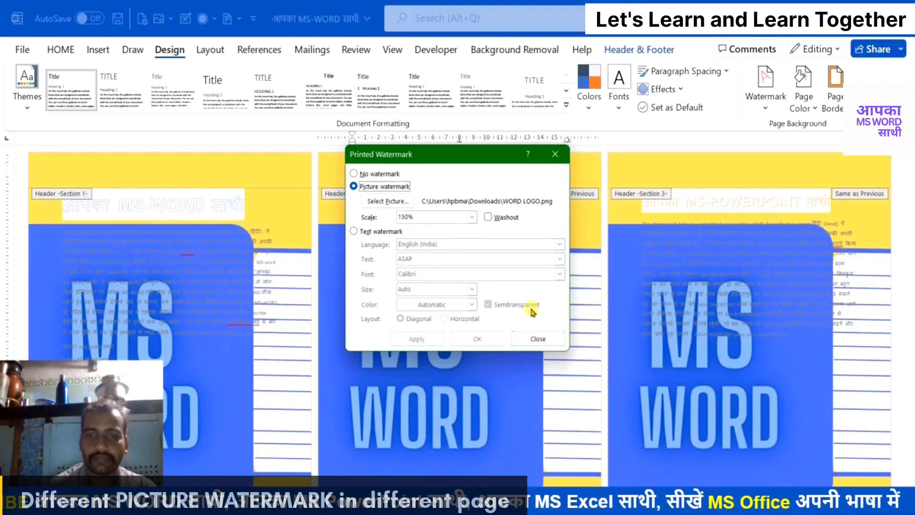
{"action": "left_click", "coordinate": [534, 339]}
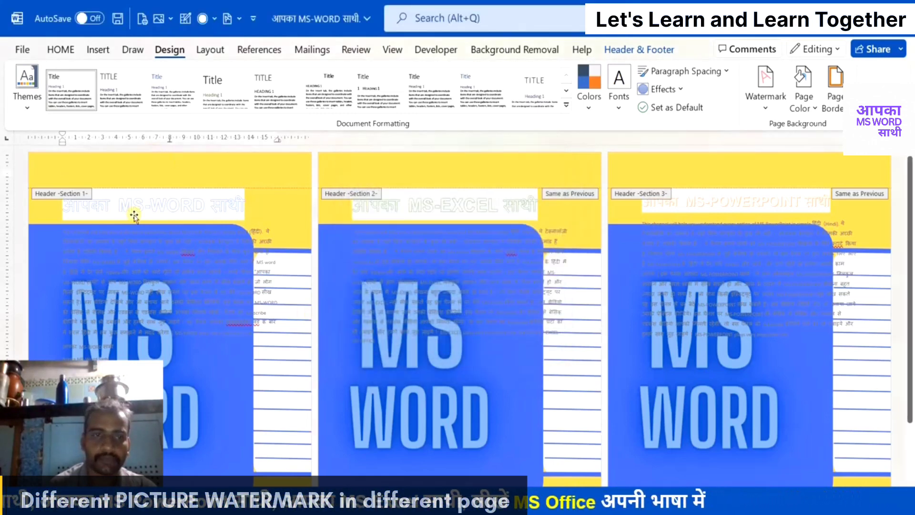
Step: Save the Word watermark picture to the Watermark gallery as "MS-WORD" in the Confidential category, and look for it in the gallery
{"action": "left_click", "coordinate": [212, 434]}
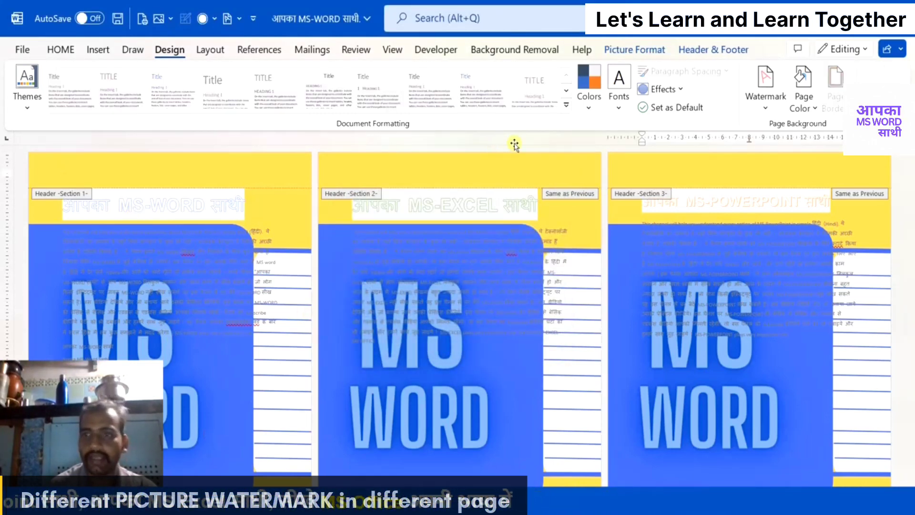
{"action": "left_click", "coordinate": [765, 108]}
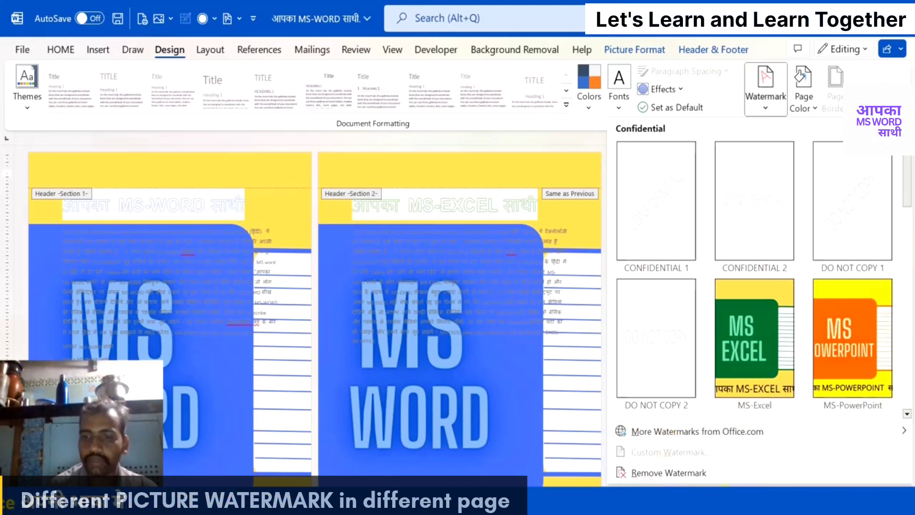
{"action": "left_click", "coordinate": [725, 493]}
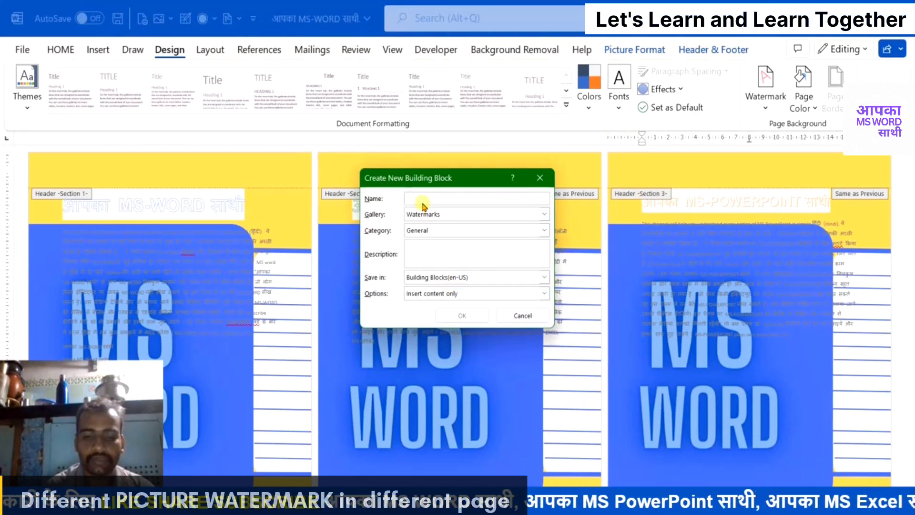
{"action": "type", "text": "MS-"}
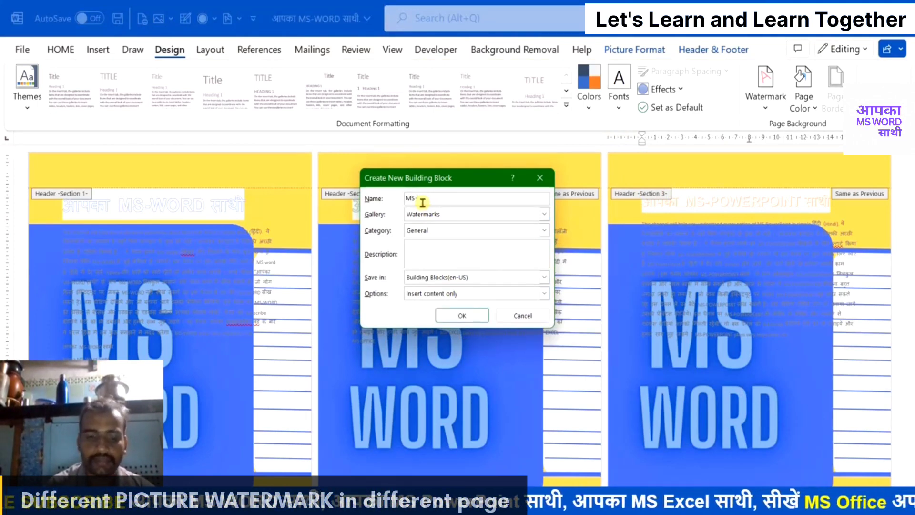
{"action": "type", "text": "WORD"}
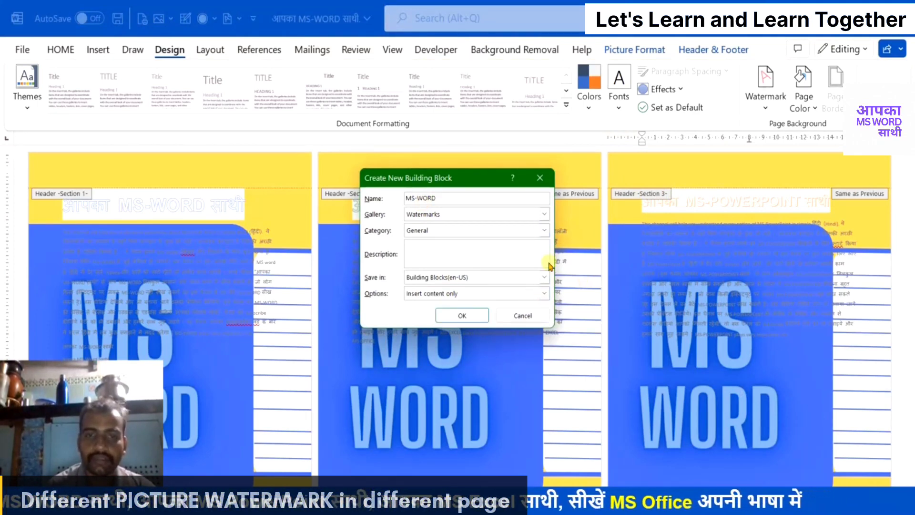
{"action": "left_click", "coordinate": [422, 230]}
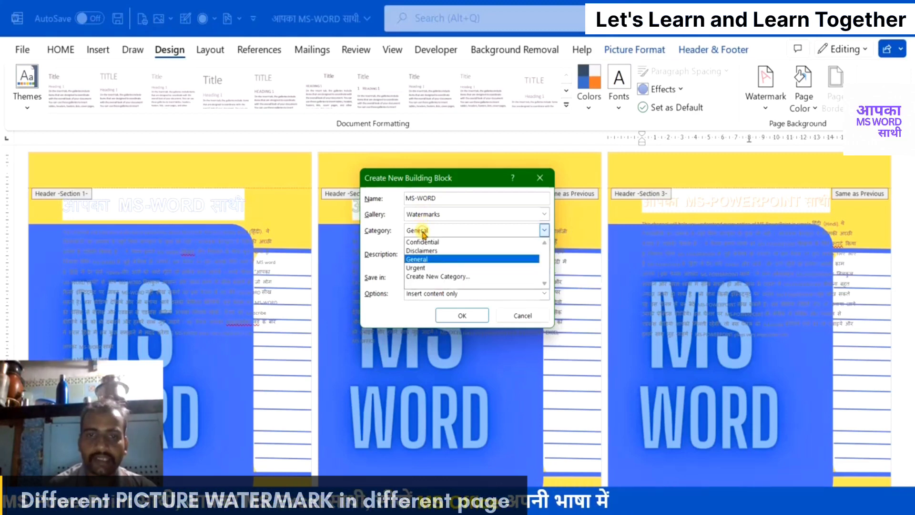
{"action": "left_click", "coordinate": [423, 240]}
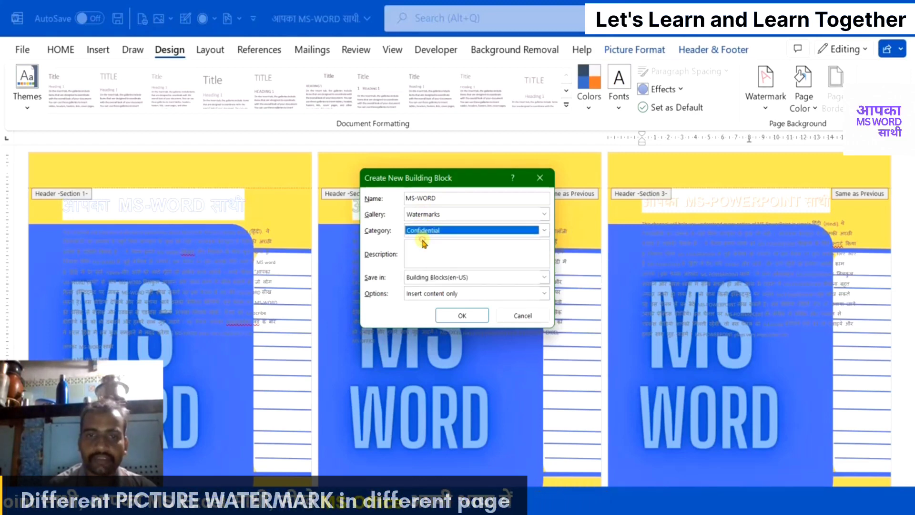
{"action": "left_click", "coordinate": [450, 318]}
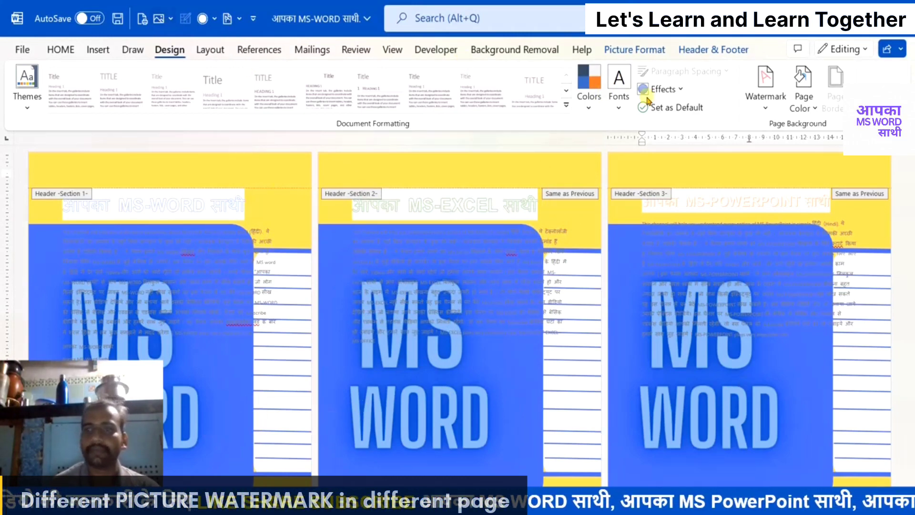
{"action": "left_click", "coordinate": [765, 106]}
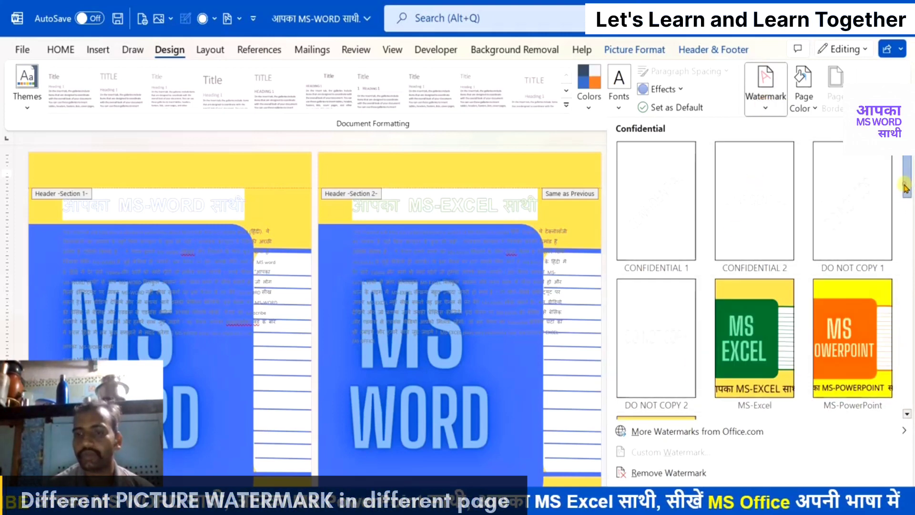
{"action": "scroll", "coordinate": [904, 186], "scroll_direction": "down", "scroll_amount": 3}
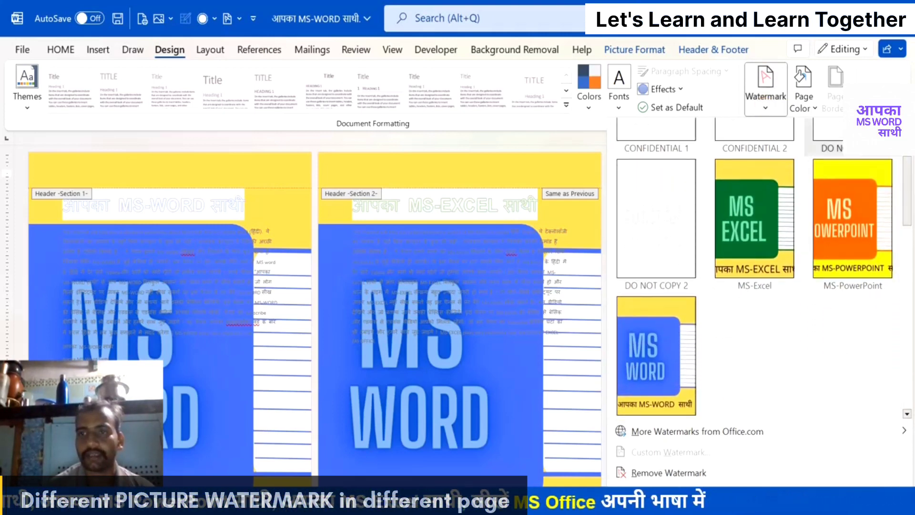
Step: Close the watermark gallery and delete the Word watermark picture from the Section 1 header
{"action": "left_click", "coordinate": [102, 151]}
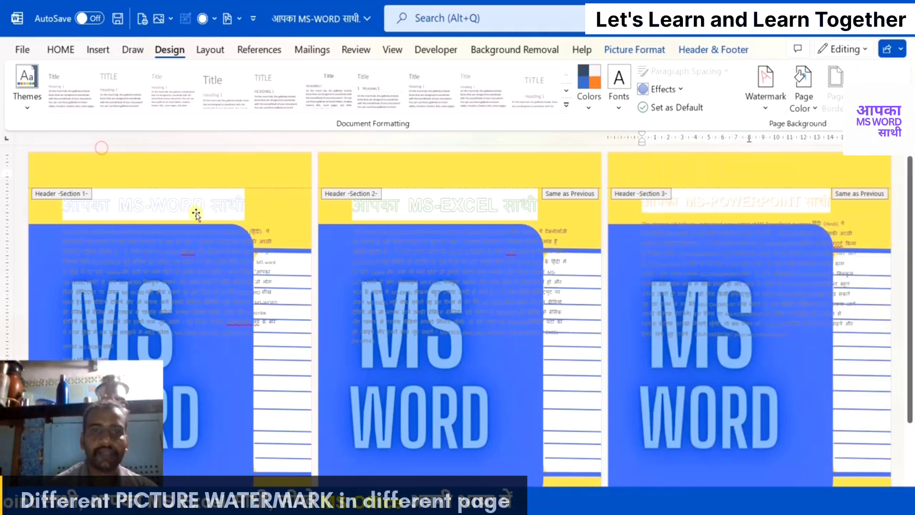
{"action": "left_click", "coordinate": [180, 266]}
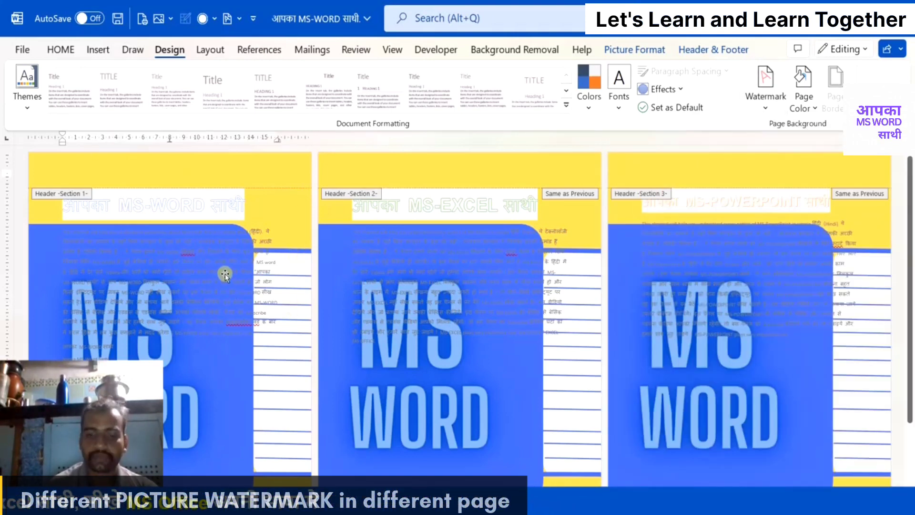
{"action": "key", "text": "Delete"}
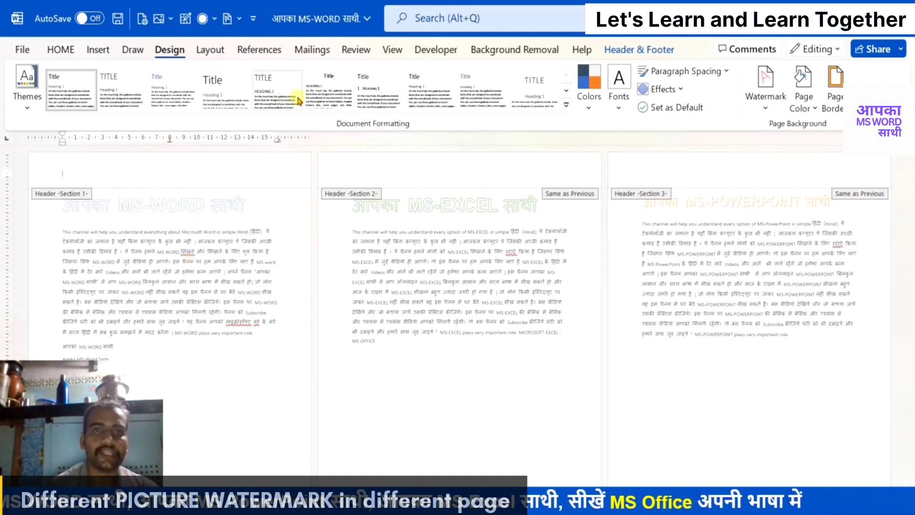
Step: Unlink the Section 2 and Section 3 headers from their previous sections
{"action": "left_click", "coordinate": [555, 195]}
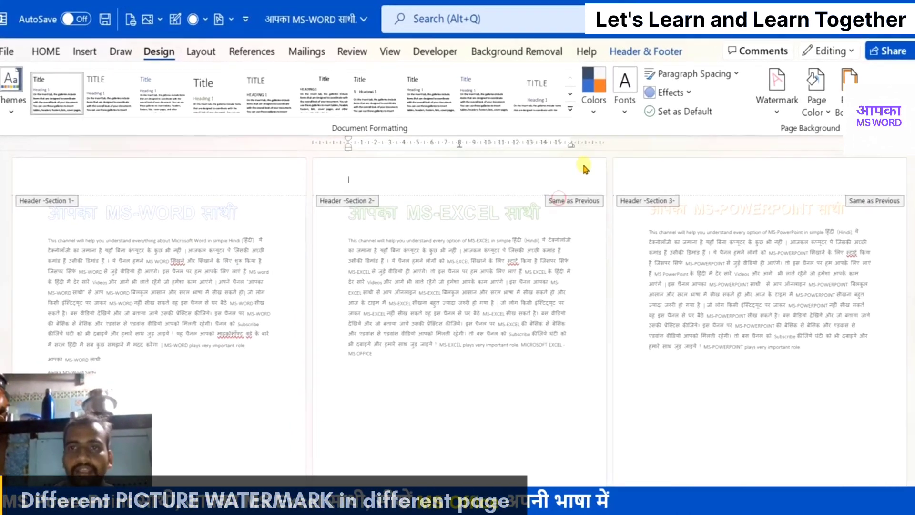
{"action": "left_click", "coordinate": [616, 47]}
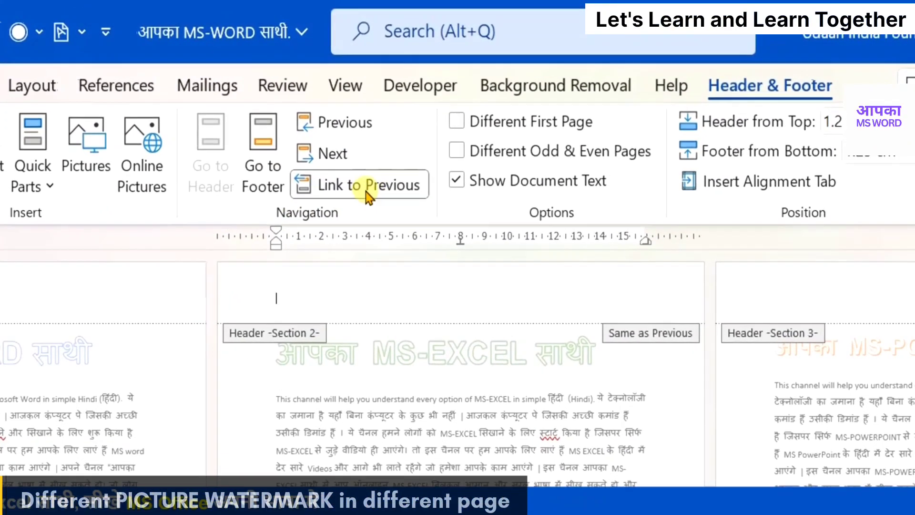
{"action": "left_click", "coordinate": [368, 193]}
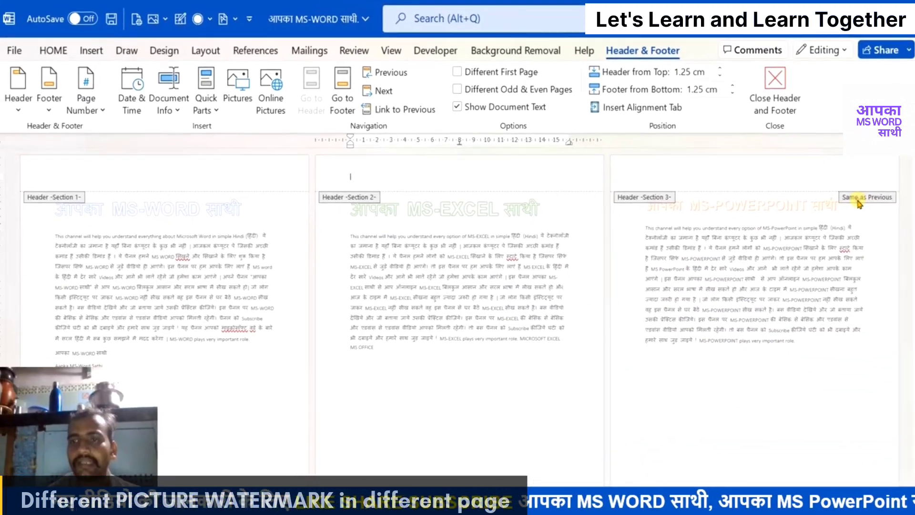
{"action": "left_click", "coordinate": [856, 201]}
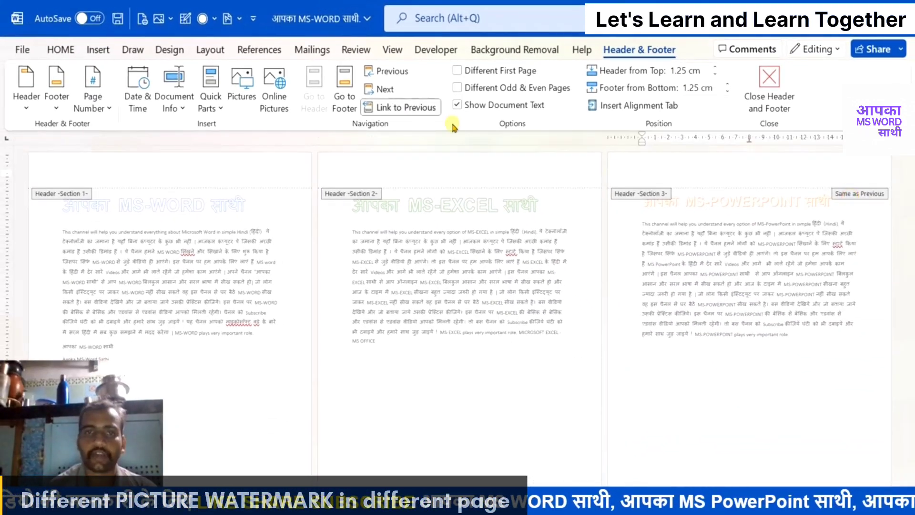
{"action": "left_click", "coordinate": [390, 114]}
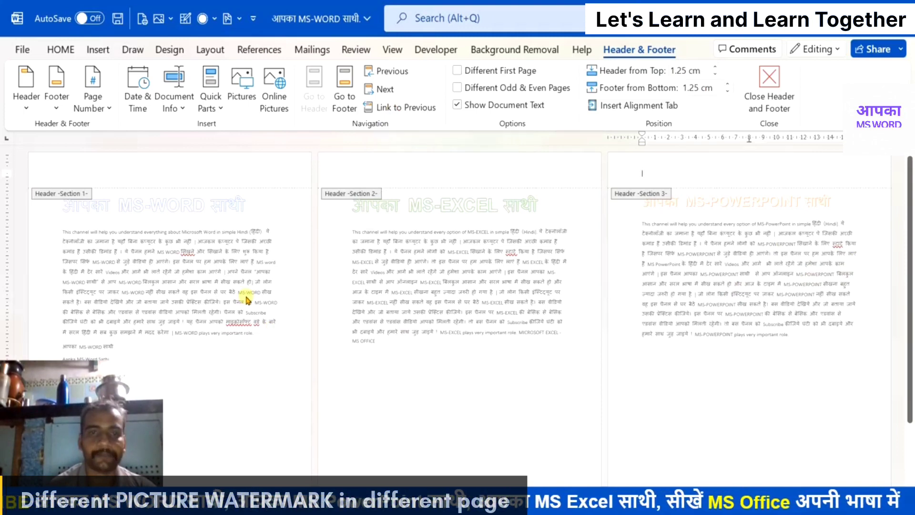
Step: Show the formatting marks to check the section breaks between the pages, and hide them again
{"action": "left_click", "coordinate": [59, 50]}
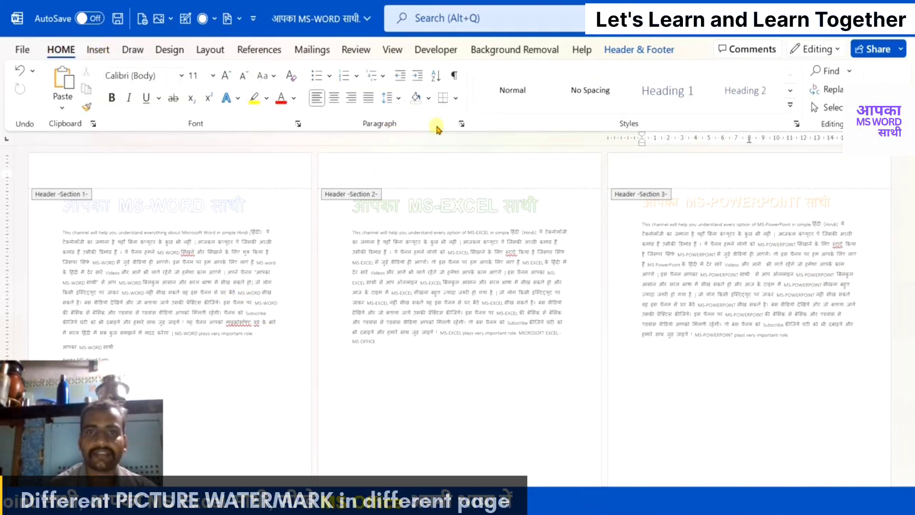
{"action": "left_click", "coordinate": [454, 78]}
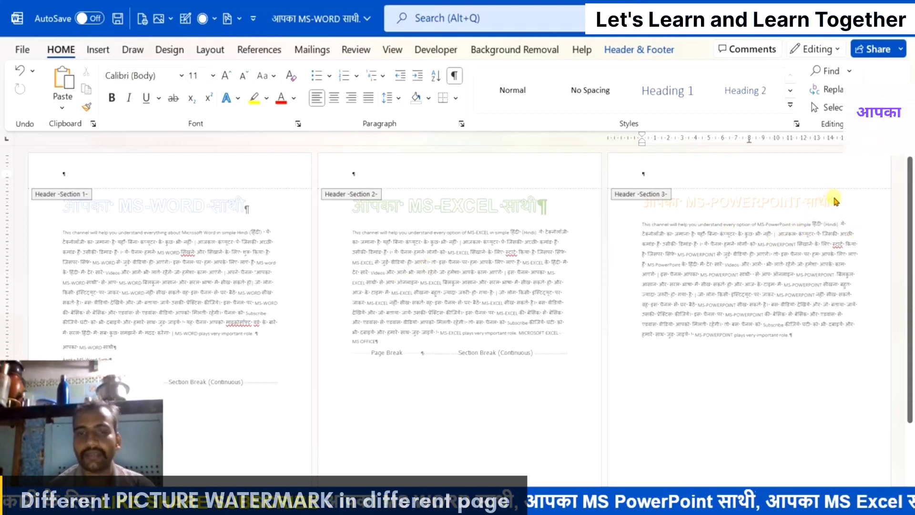
{"action": "left_click", "coordinate": [453, 76]}
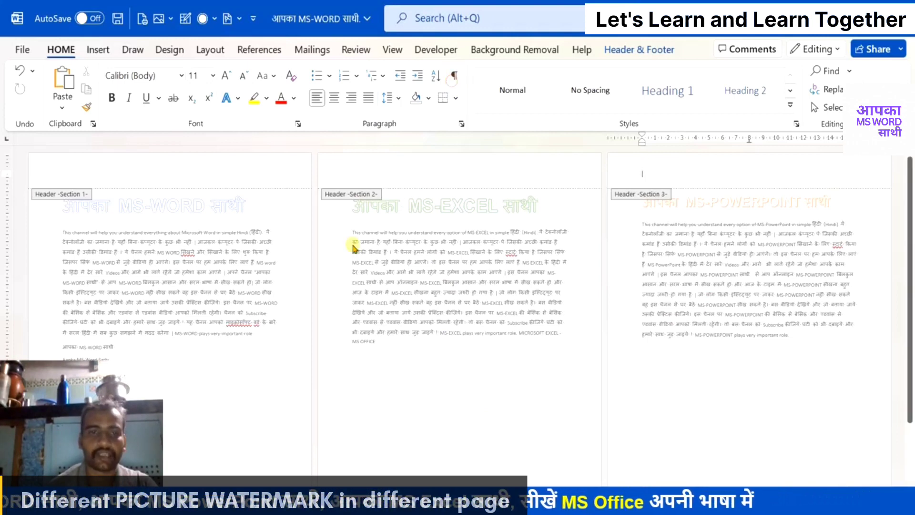
Step: Leave header editing by selecting the MS-EXCEL page's body paragraph, and review the available page and section break types
{"action": "left_click", "coordinate": [202, 52]}
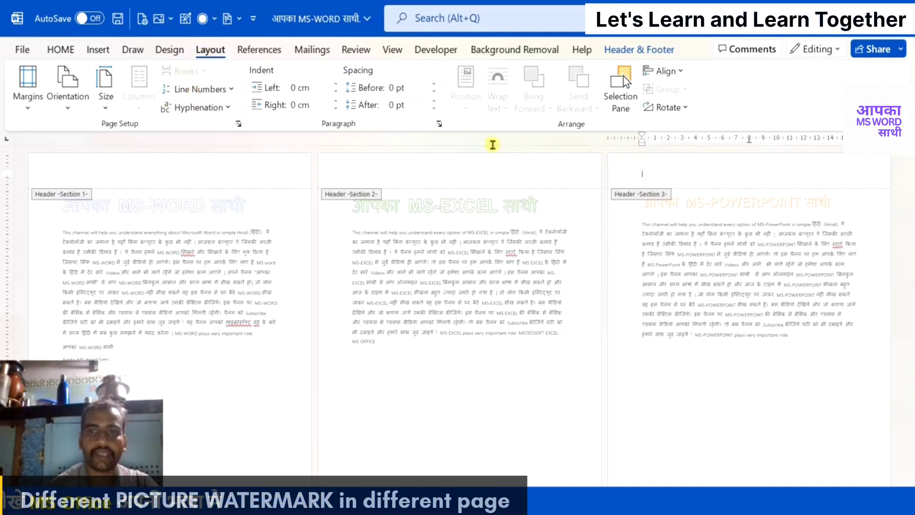
{"action": "triple_click", "coordinate": [460, 294]}
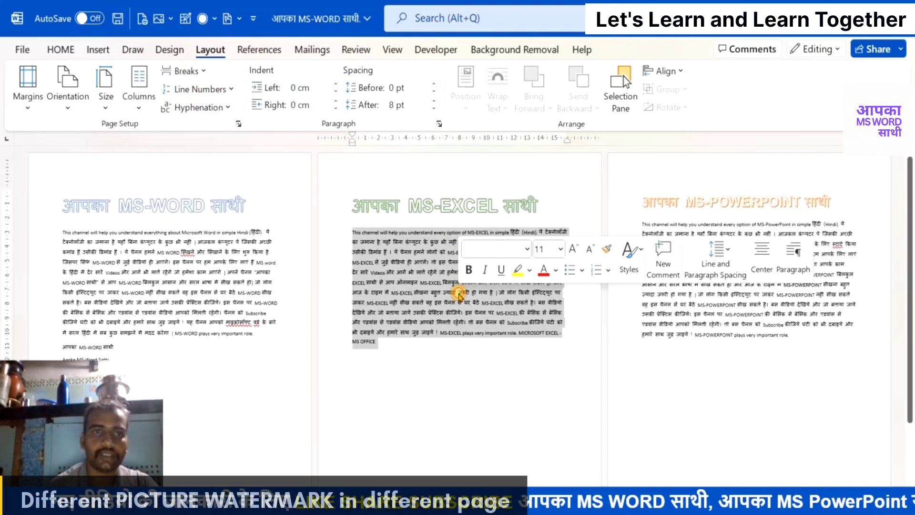
{"action": "left_click", "coordinate": [199, 72]}
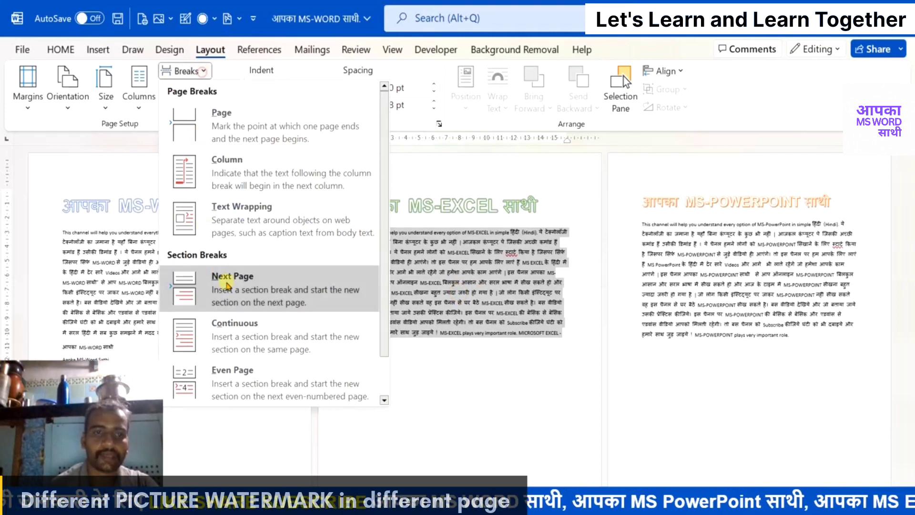
{"action": "left_click", "coordinate": [306, 318]}
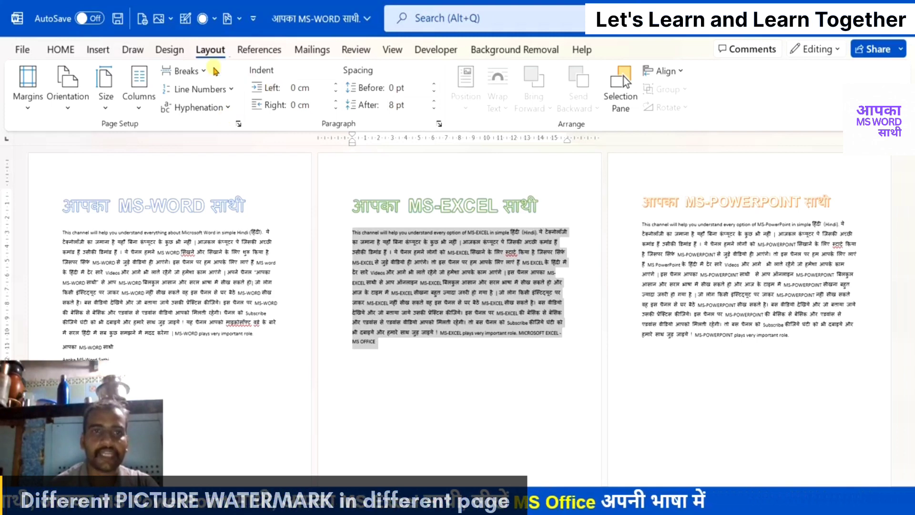
Step: Apply the saved MS-Excel watermark from the gallery to the second page
{"action": "left_click", "coordinate": [174, 54]}
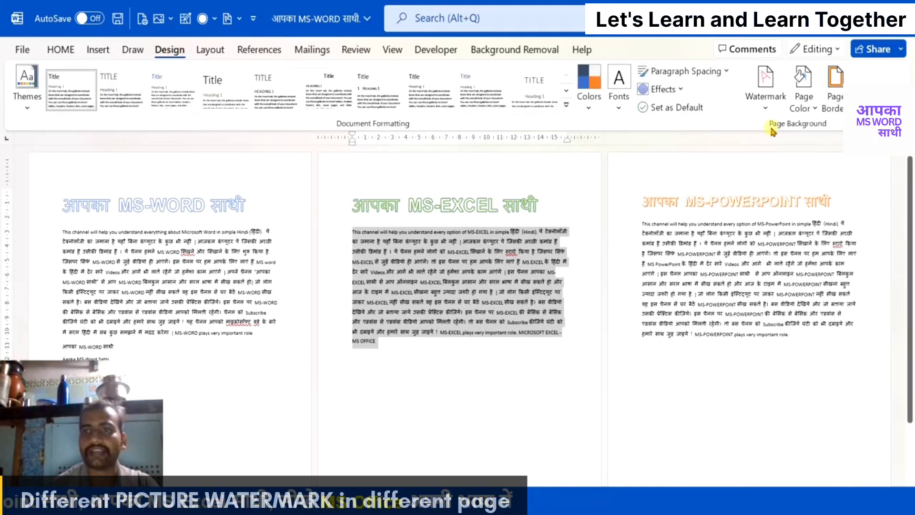
{"action": "left_click", "coordinate": [767, 110]}
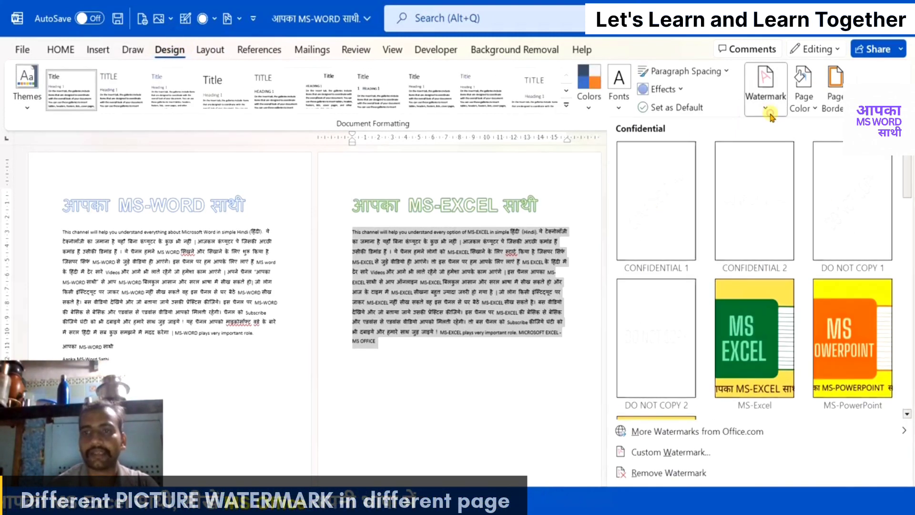
{"action": "left_click", "coordinate": [745, 345]}
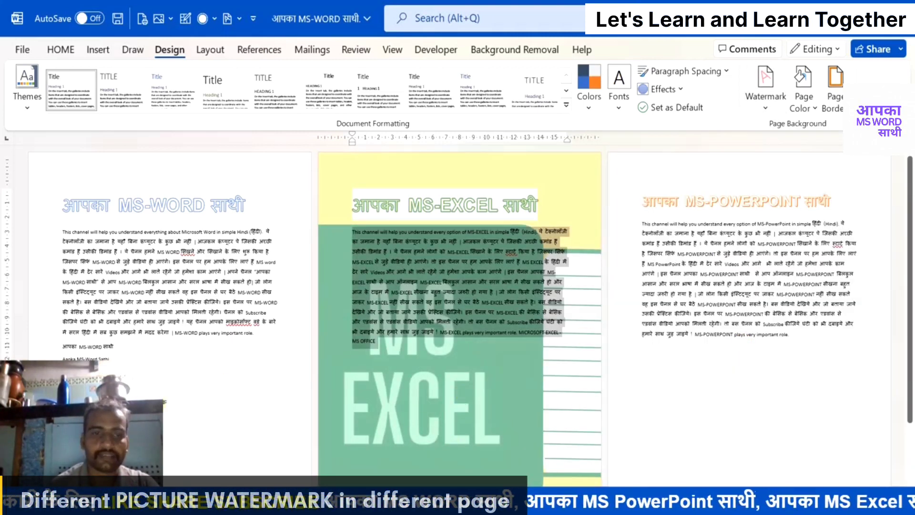
Step: Place the cursor in the first page's text and apply the saved MS-WORD watermark from the gallery
{"action": "left_click", "coordinate": [152, 232]}
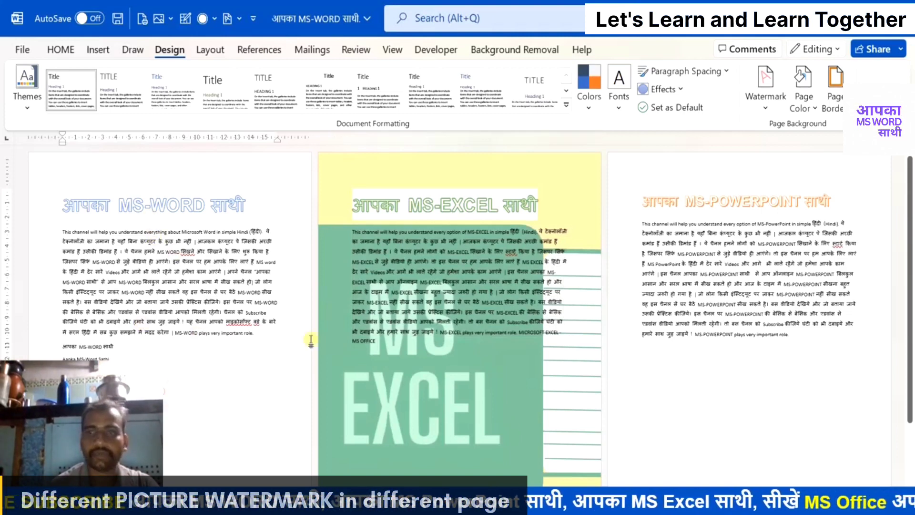
{"action": "left_click", "coordinate": [766, 93]}
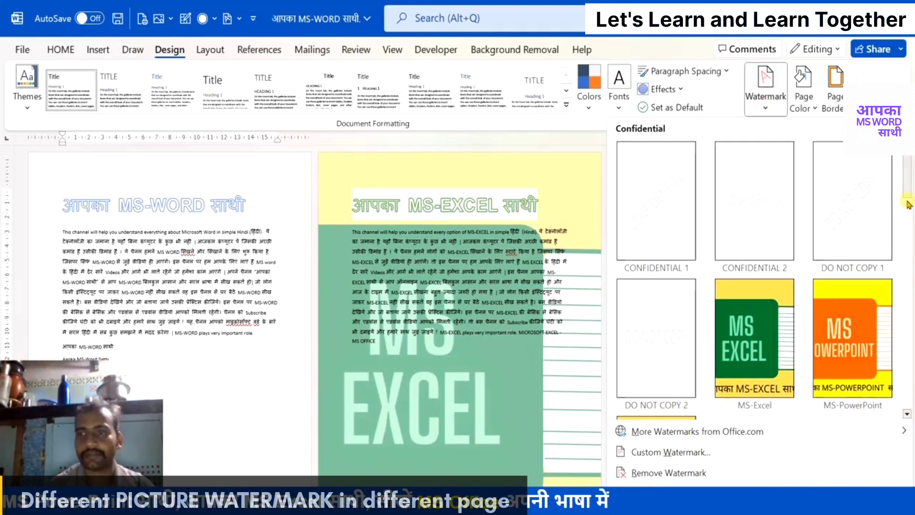
{"action": "scroll", "coordinate": [907, 204], "scroll_direction": "down", "scroll_amount": 3}
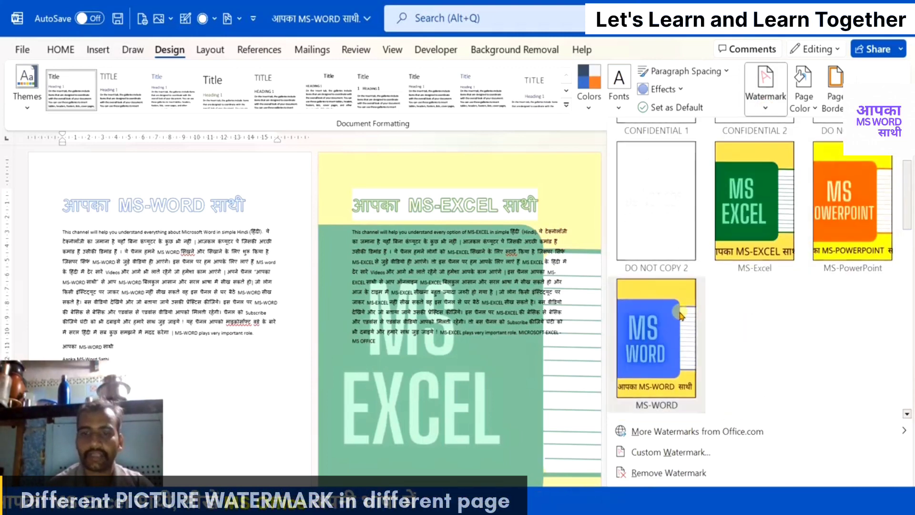
{"action": "left_click", "coordinate": [681, 315]}
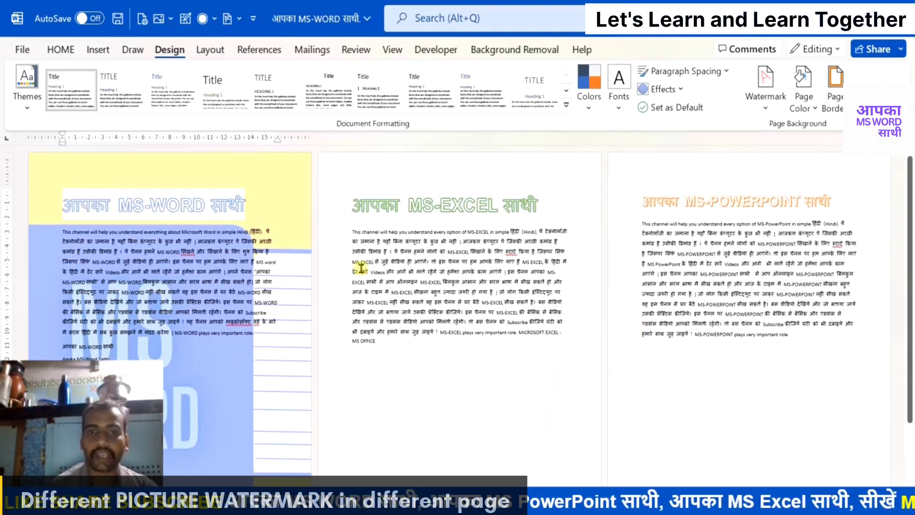
Step: Try to insert the MS-Excel watermark at the current document position below the second page's text, and undo the insertion
{"action": "left_click", "coordinate": [472, 416]}
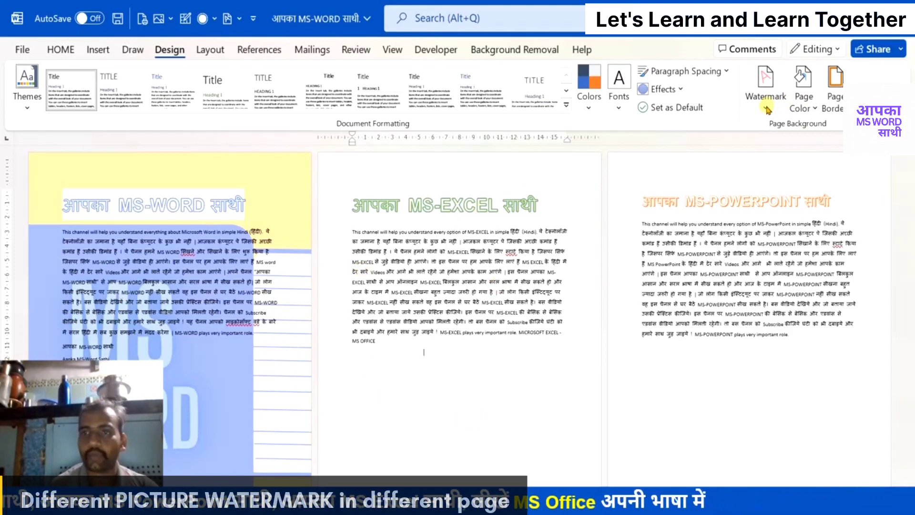
{"action": "left_click", "coordinate": [765, 83]}
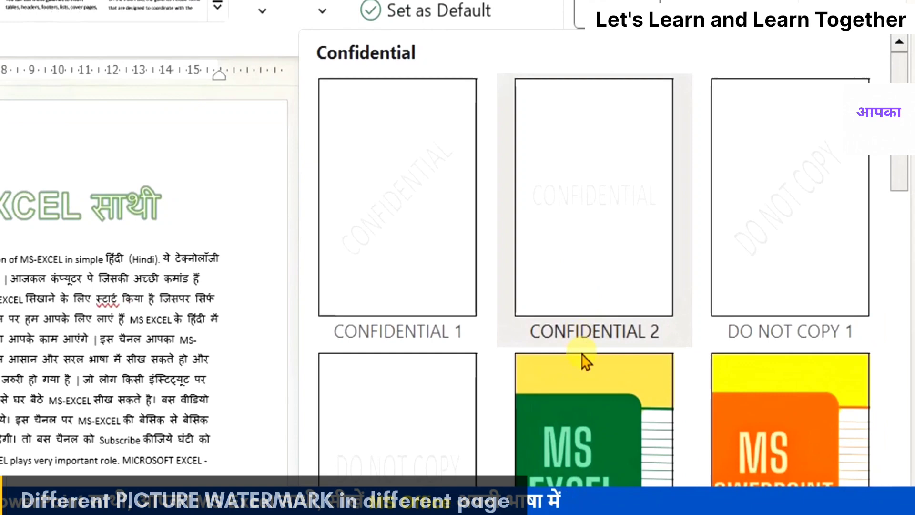
{"action": "right_click", "coordinate": [586, 387]}
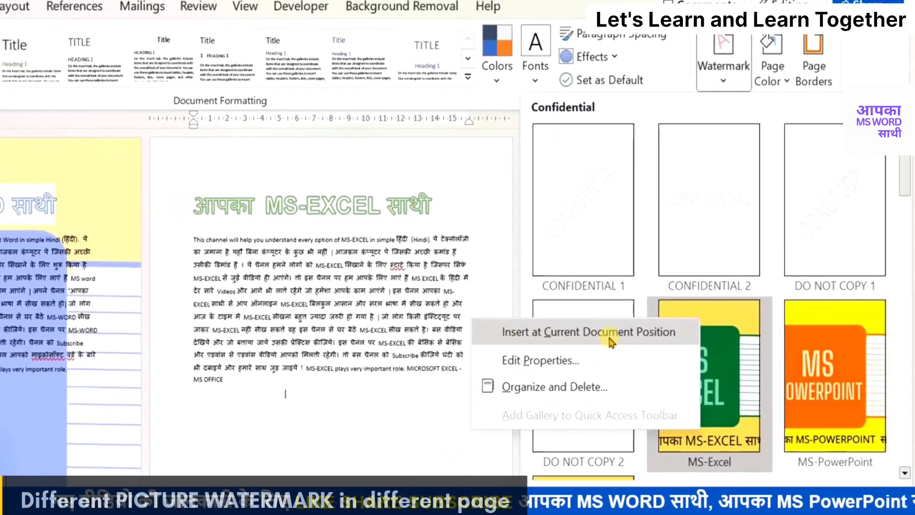
{"action": "left_click", "coordinate": [611, 334]}
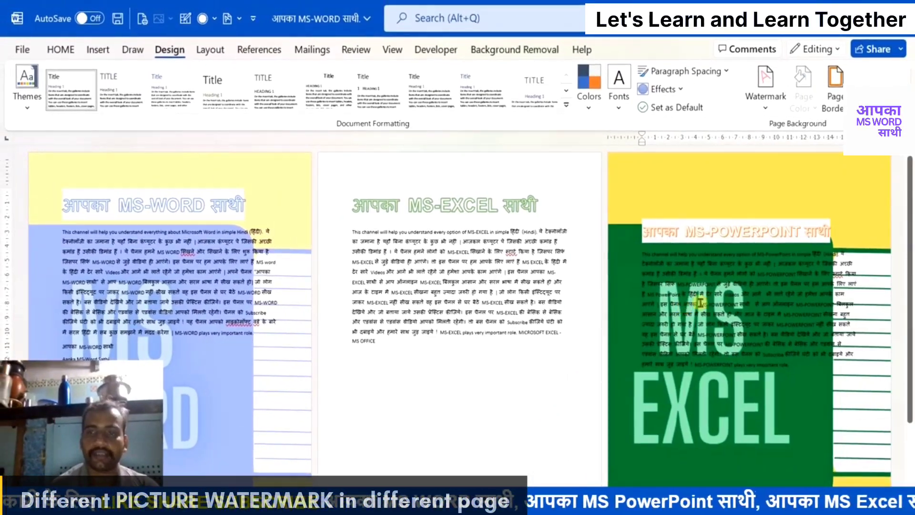
{"action": "key", "text": "ctrl+z"}
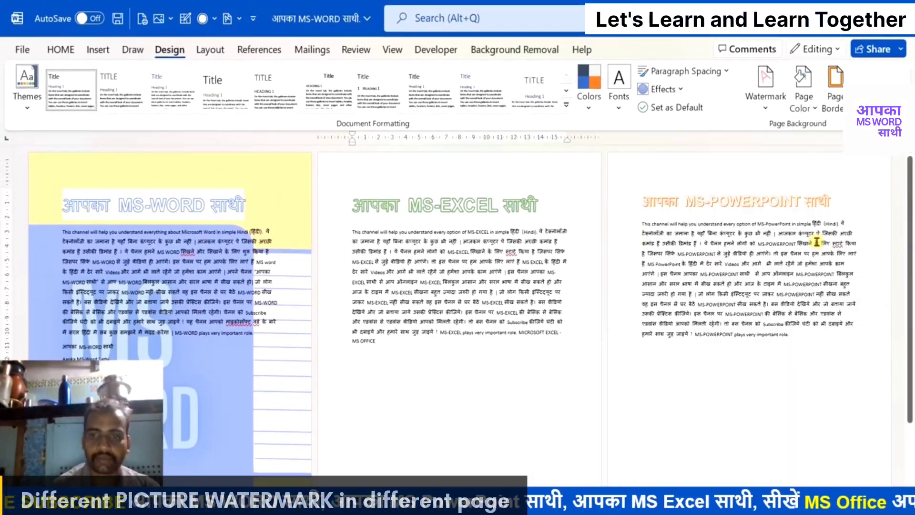
Step: Set the cursor just below the second page's text and insert the MS-Excel watermark at the current document position
{"action": "left_click", "coordinate": [401, 351]}
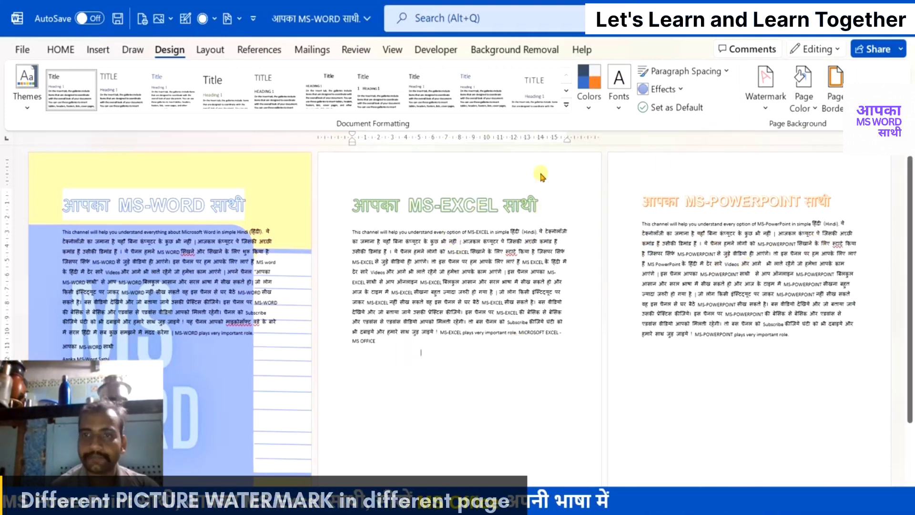
{"action": "left_click", "coordinate": [758, 110]}
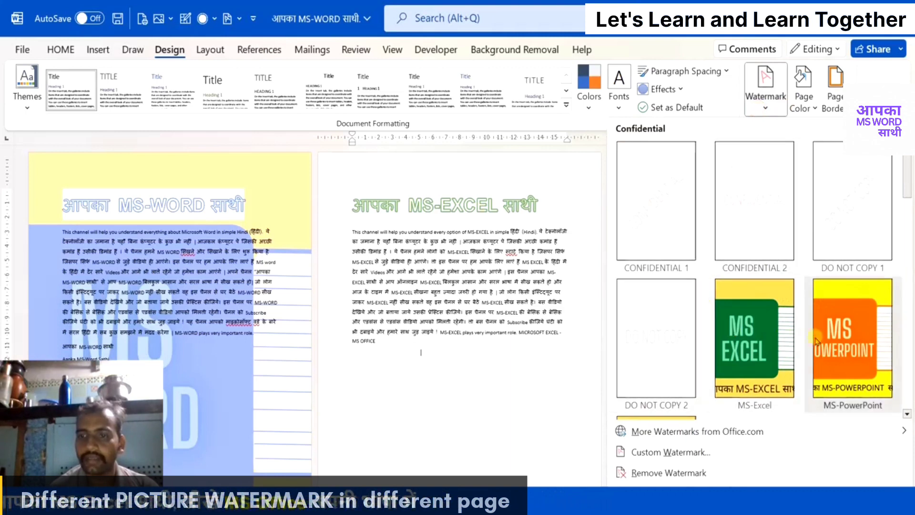
{"action": "right_click", "coordinate": [768, 332]}
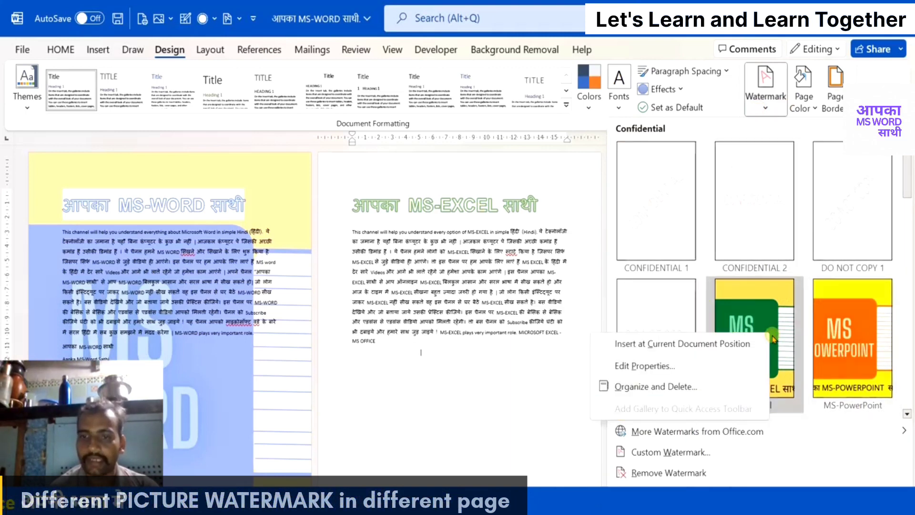
{"action": "left_click", "coordinate": [717, 348]}
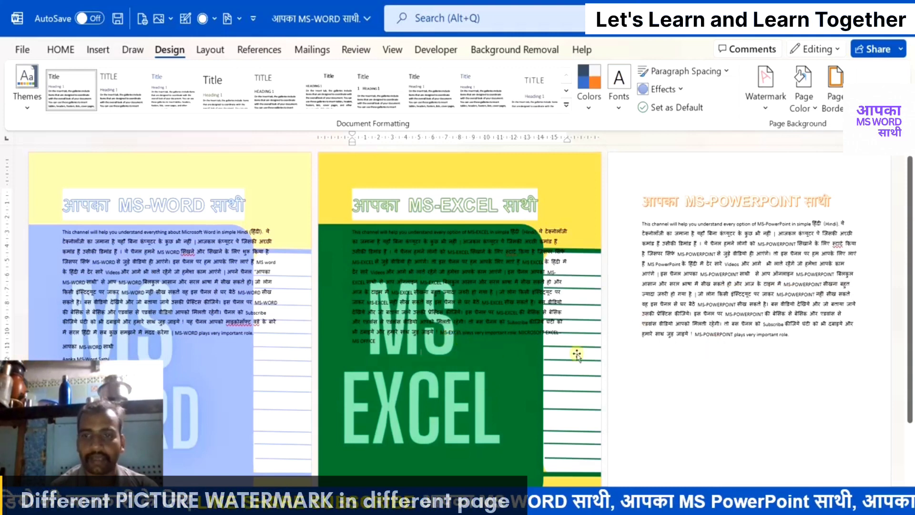
Step: Place the cursor below the third page's text and insert the saved MS-PowerPoint watermark at the current document position
{"action": "left_click", "coordinate": [715, 370]}
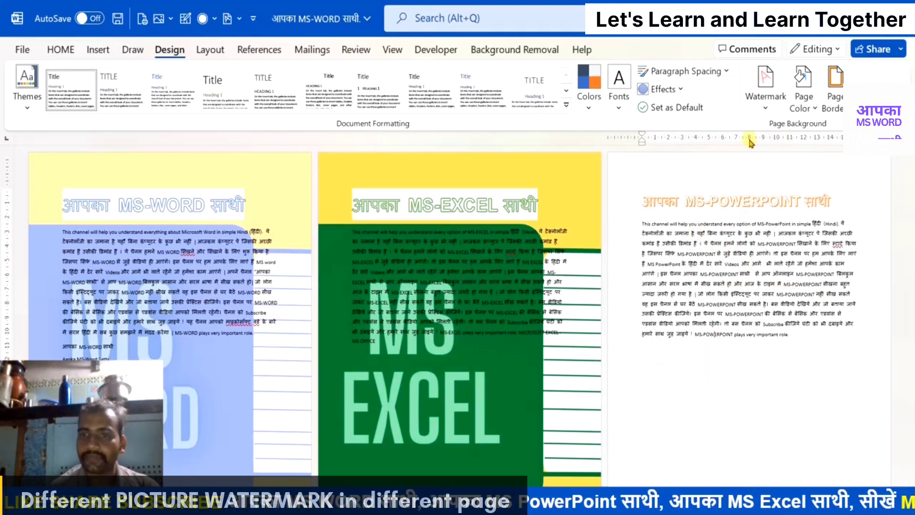
{"action": "left_click", "coordinate": [61, 50]}
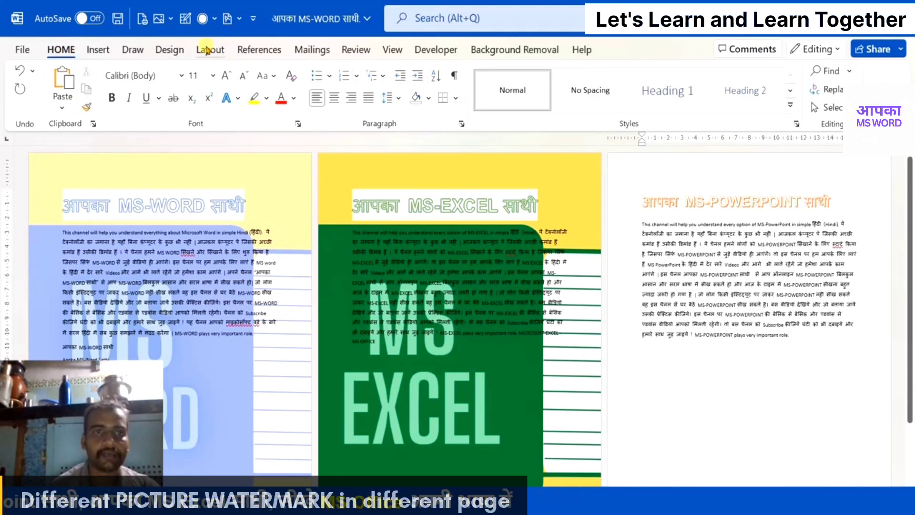
{"action": "left_click", "coordinate": [170, 49]}
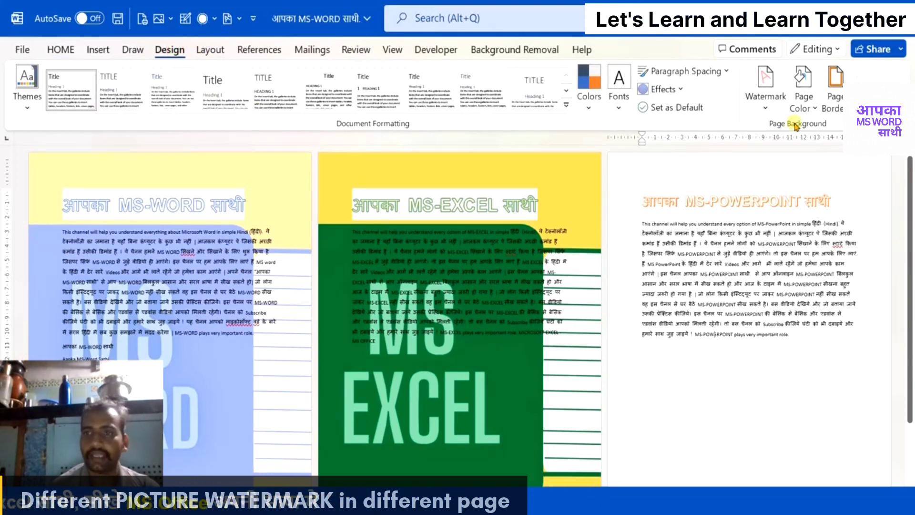
{"action": "left_click", "coordinate": [766, 109]}
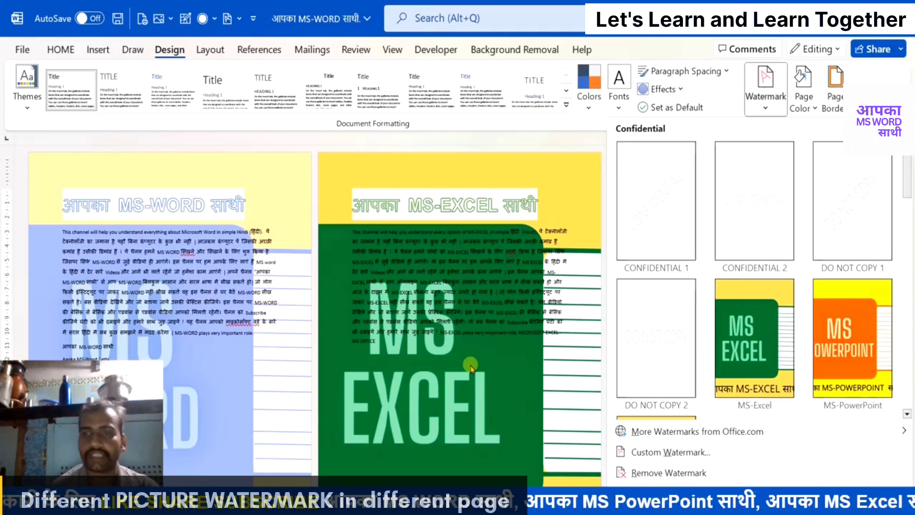
{"action": "right_click", "coordinate": [830, 305]}
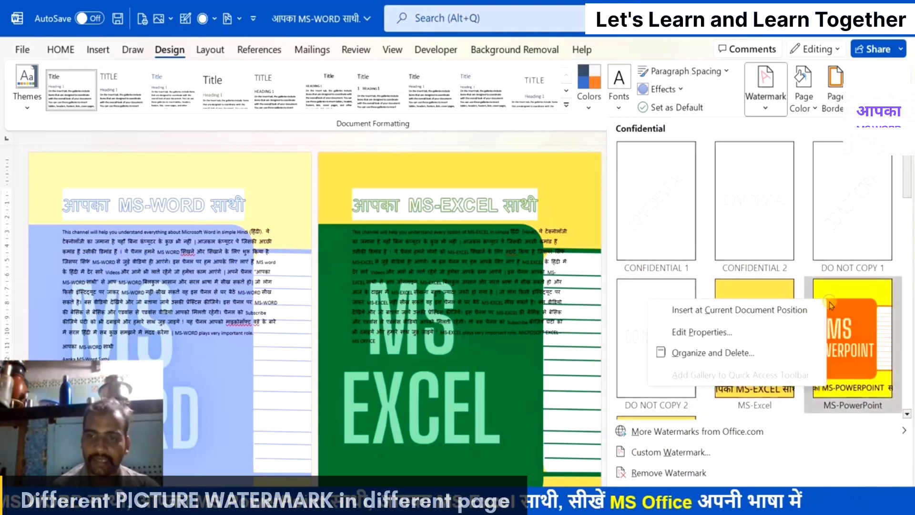
{"action": "left_click", "coordinate": [751, 310]}
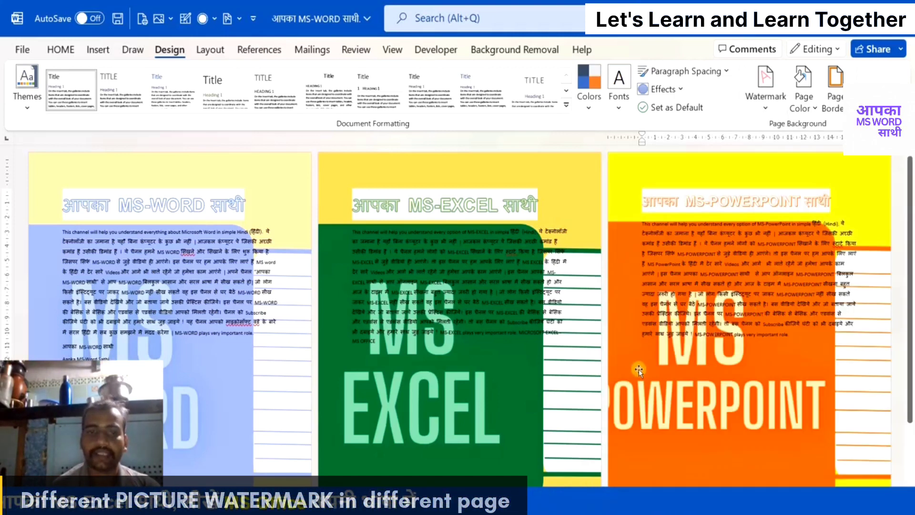
{"action": "scroll", "coordinate": [883, 394], "scroll_direction": "down", "scroll_amount": 3}
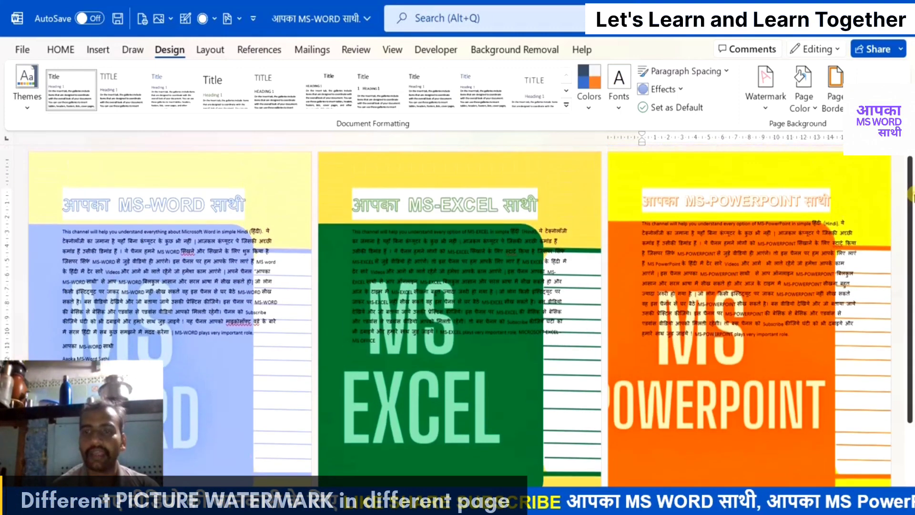
{"action": "scroll", "coordinate": [744, 428], "scroll_direction": "up", "scroll_amount": 3}
Step: Apply a backward-tilting Perspective 3-D rotation effect to the MS-PowerPoint watermark picture on the third page
{"action": "left_click", "coordinate": [744, 428]}
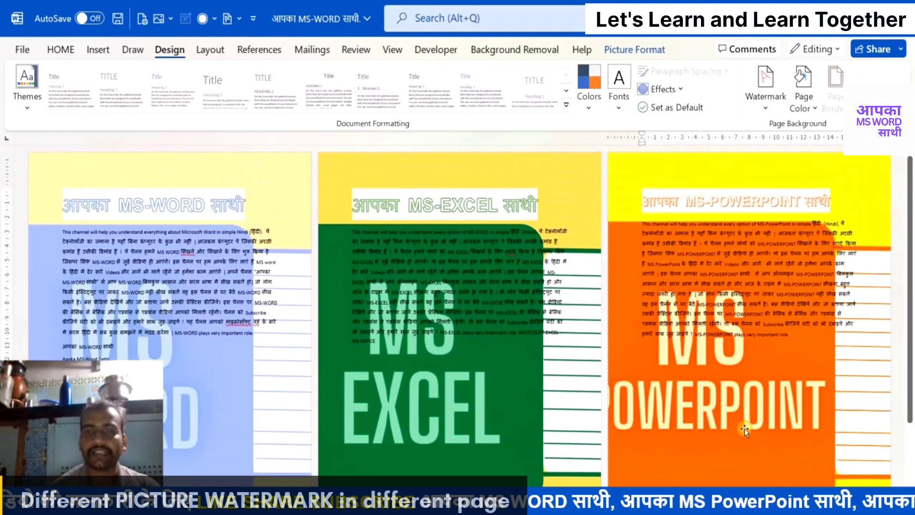
{"action": "left_click", "coordinate": [628, 50]}
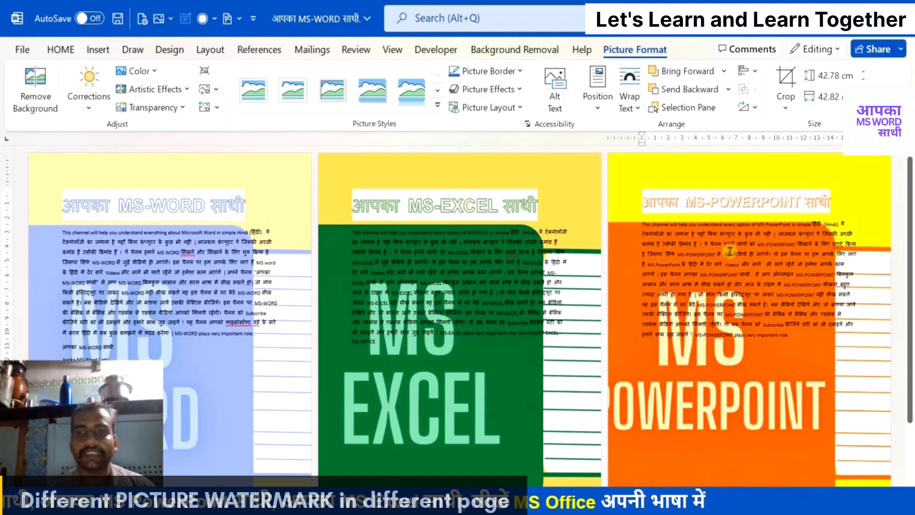
{"action": "left_click", "coordinate": [519, 90]}
{"action": "mouse_move", "coordinate": [490, 328]}
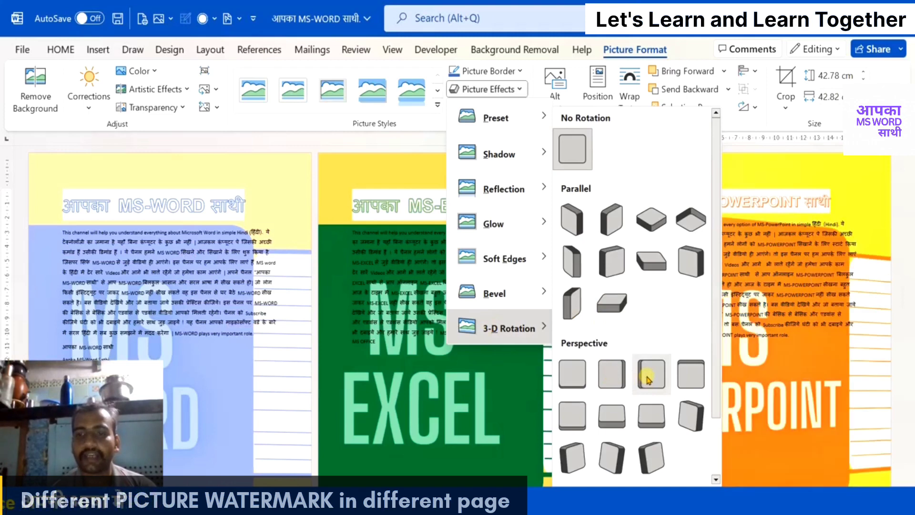
{"action": "left_click", "coordinate": [651, 418]}
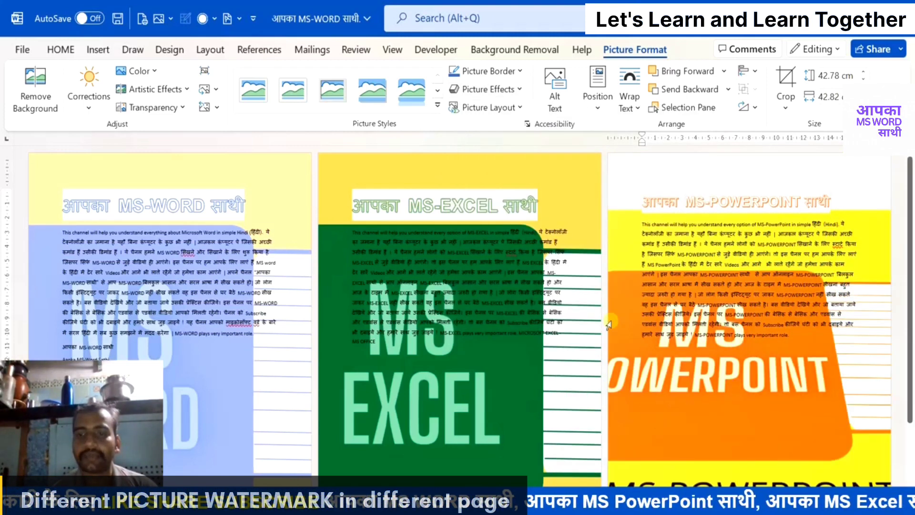
Step: Select the MS-Excel watermark picture on the second page
{"action": "left_click", "coordinate": [530, 354]}
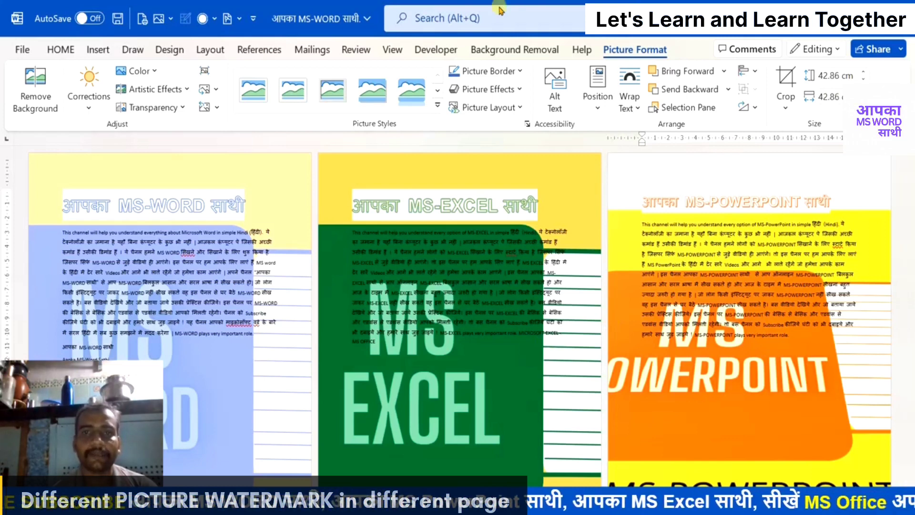